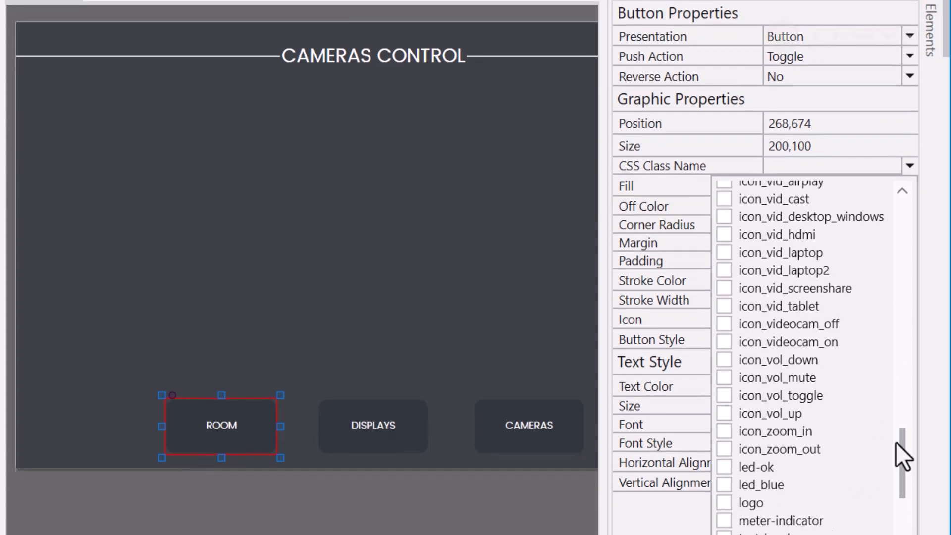
# Step: Browse the available CSS classes for the ROOM button and try text_SizeExtraLarge on it
pyautogui.moveTo(905, 446); pyautogui.dragTo(898, 187)
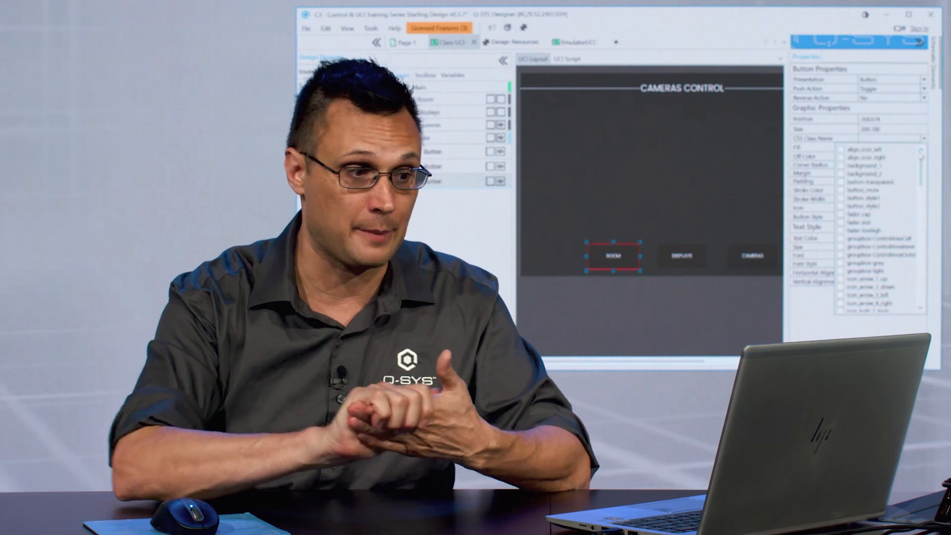
pyautogui.moveTo(902, 212); pyautogui.dragTo(911, 257)
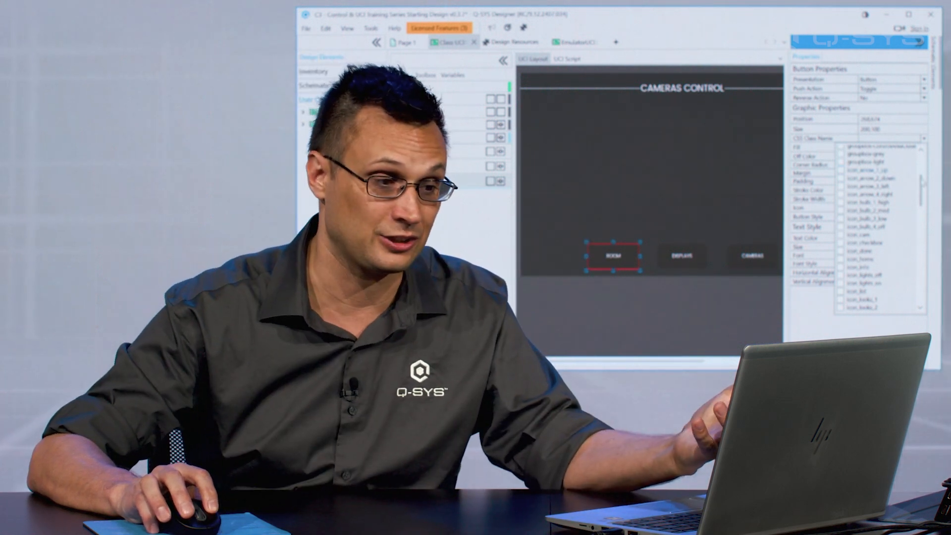
pyautogui.moveTo(923, 189); pyautogui.dragTo(923, 192)
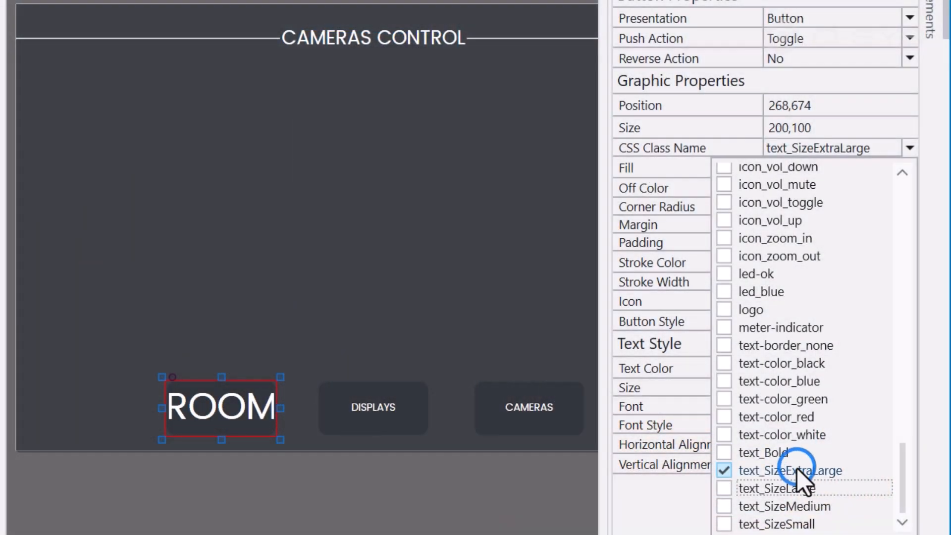
pyautogui.click(798, 468)
pyautogui.click(238, 344)
# Step: Apply the button_style1 CSS class to the ROOM, DISPLAYS and CAMERAS buttons together
pyautogui.click(256, 411)
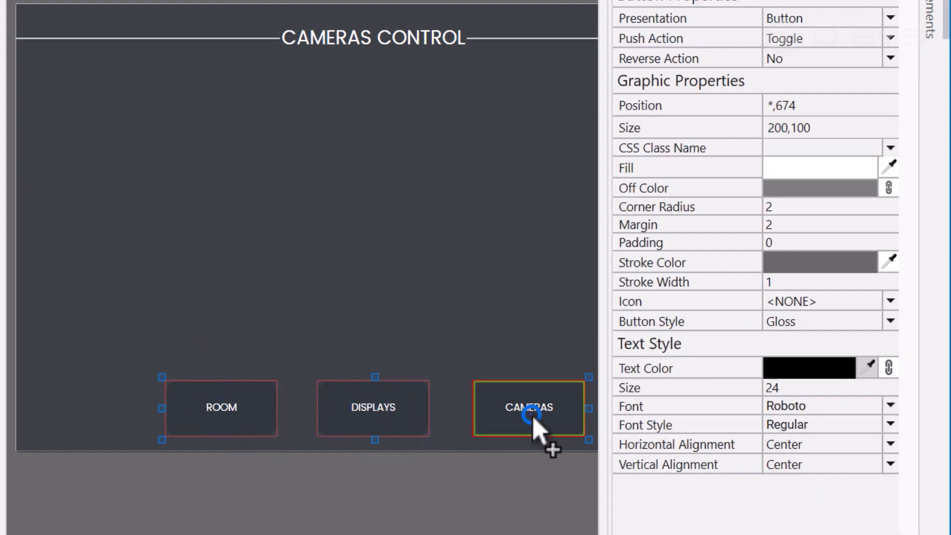
pyautogui.click(890, 148)
pyautogui.scroll(12, 854, 265)
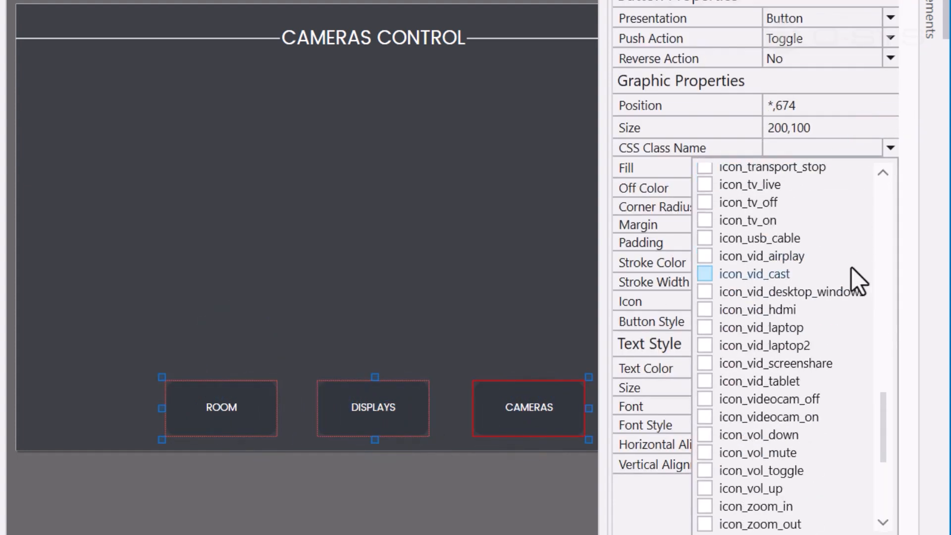
pyautogui.scroll(15, 849, 273)
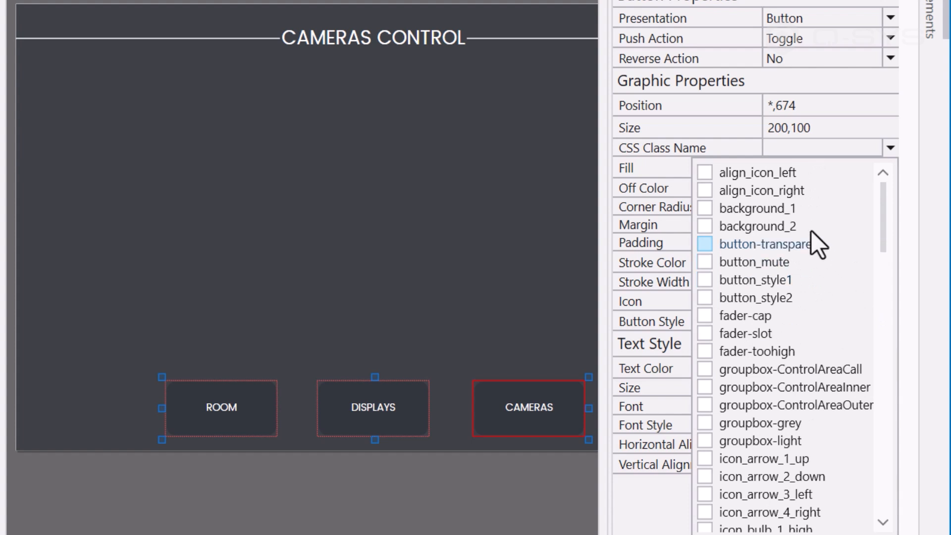
pyautogui.click(780, 278)
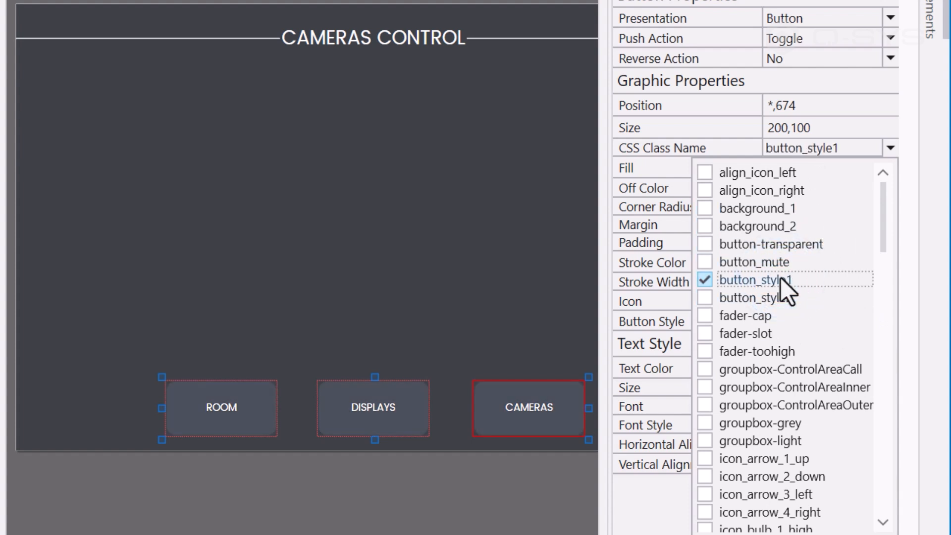
pyautogui.click(777, 281)
pyautogui.click(779, 298)
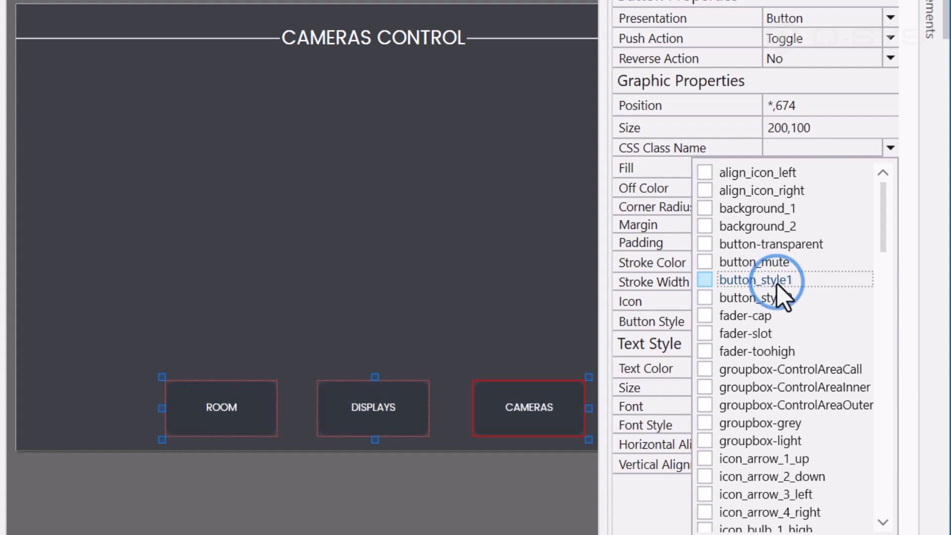
pyautogui.click(777, 296)
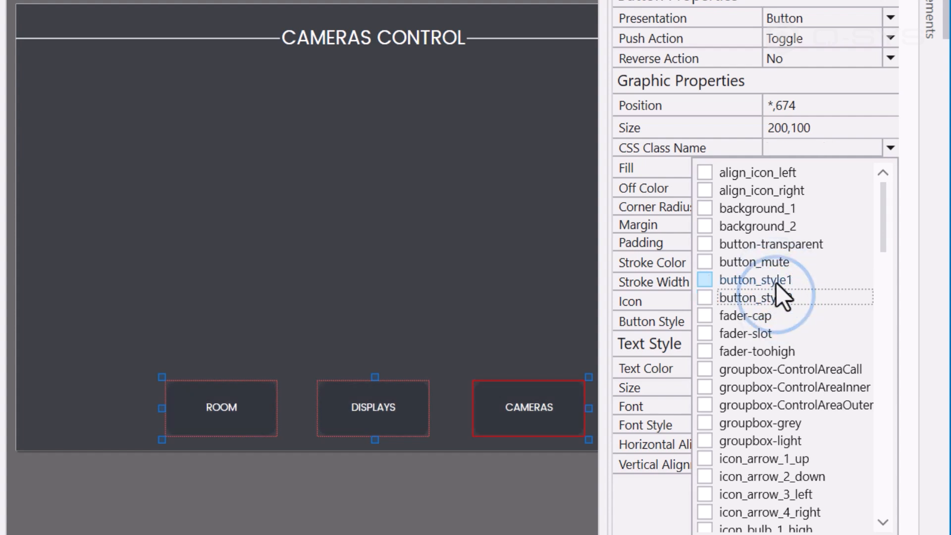
pyautogui.click(777, 281)
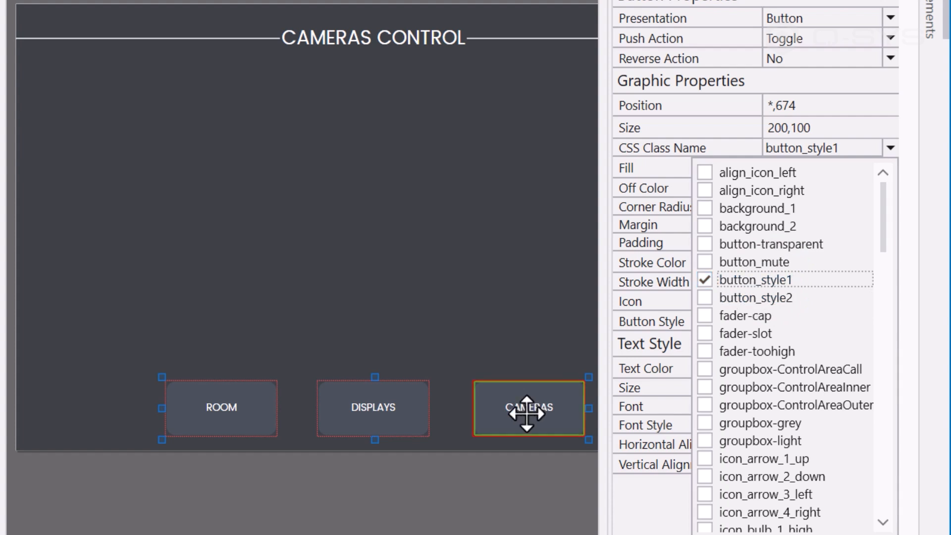
# Step: Add the text_SizeLarge CSS class to the ROOM, DISPLAYS and CAMERAS buttons
pyautogui.scroll(-20, 809, 364)
pyautogui.scroll(-5, 805, 408)
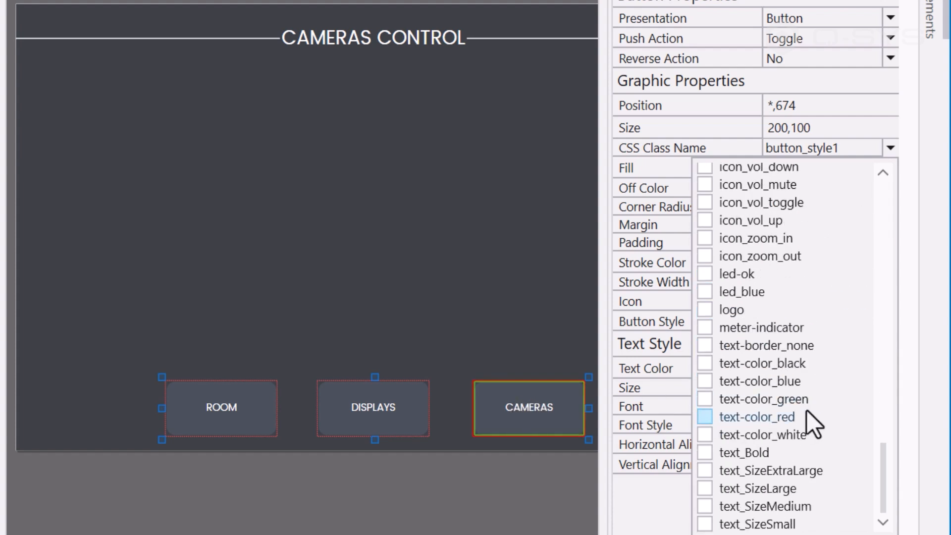
pyautogui.click(810, 489)
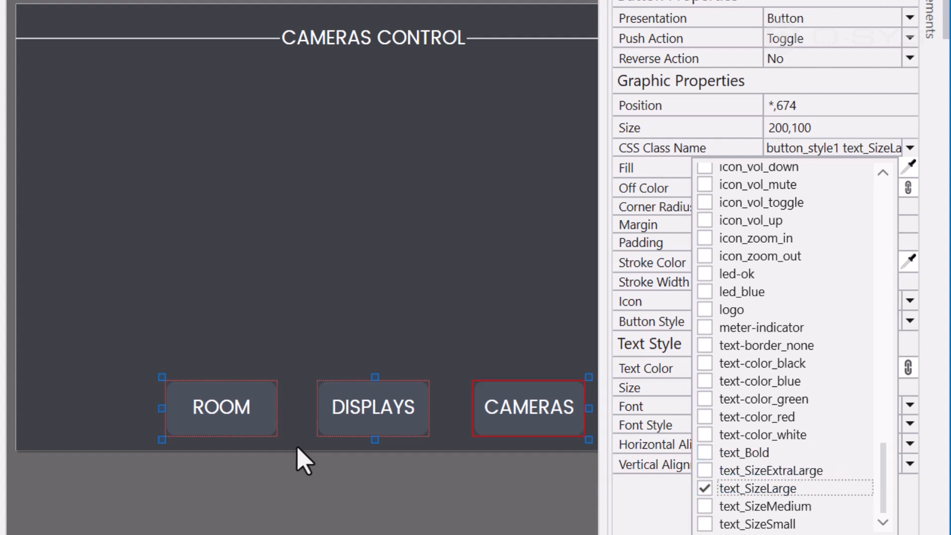
pyautogui.click(277, 390)
# Step: Add the icon_lights_on CSS class to the ROOM button
pyautogui.click(233, 407)
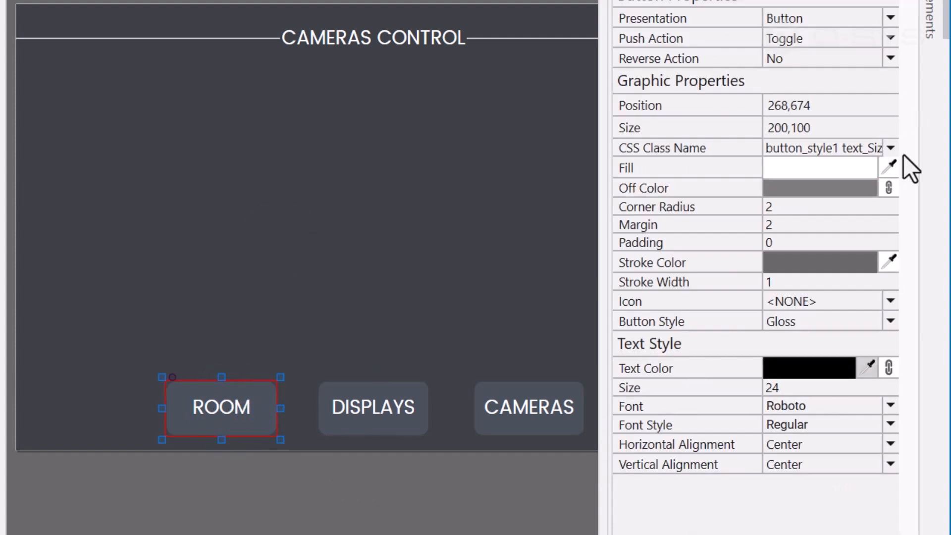
pyautogui.click(890, 148)
pyautogui.scroll(6, 812, 274)
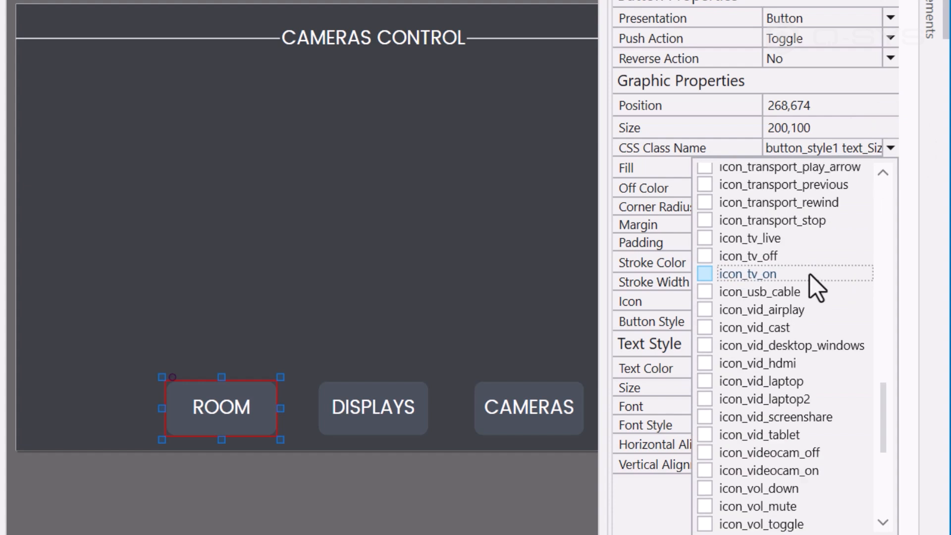
pyautogui.scroll(10, 812, 272)
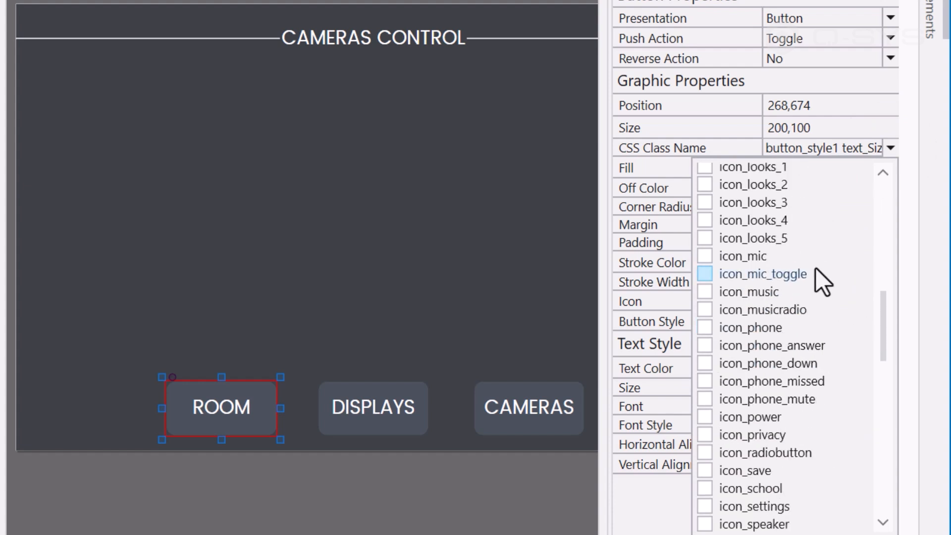
pyautogui.scroll(3, 816, 266)
pyautogui.click(789, 292)
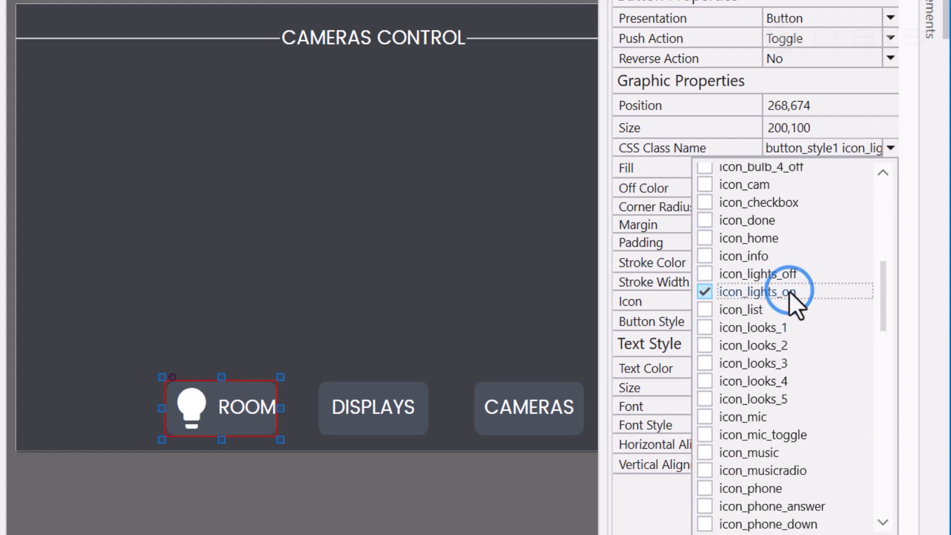
pyautogui.click(461, 452)
# Step: Add the icon_tv_on CSS class to the DISPLAYS button
pyautogui.click(397, 414)
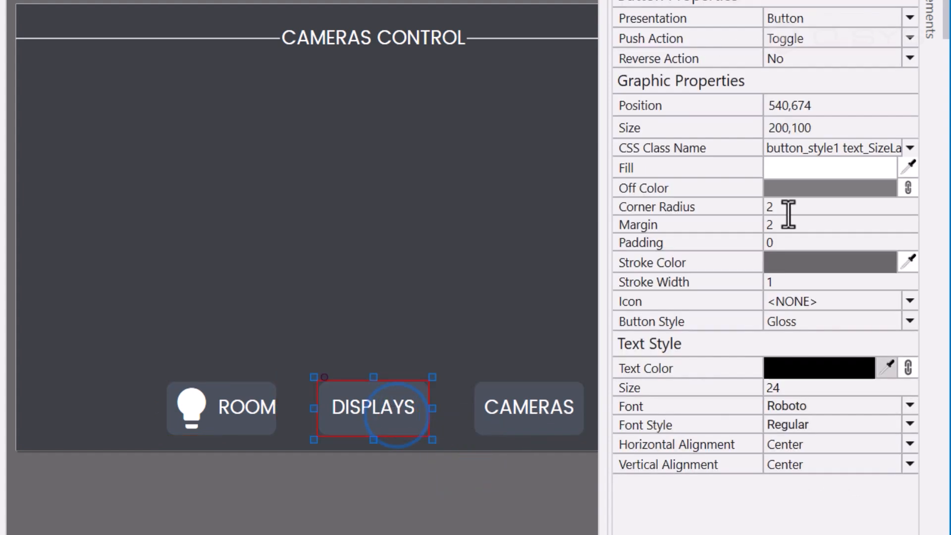
pyautogui.click(910, 148)
pyautogui.scroll(-4, 838, 297)
pyautogui.scroll(-7, 837, 293)
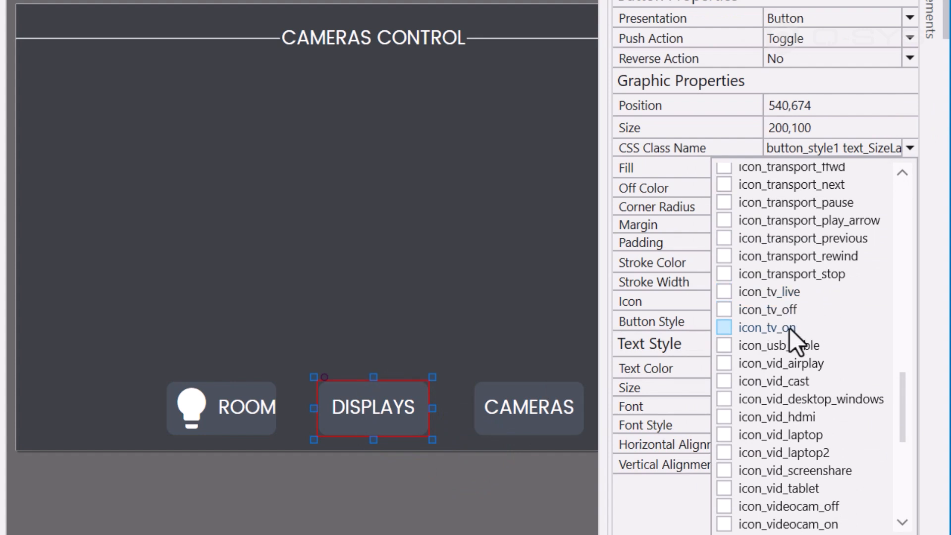
pyautogui.click(780, 328)
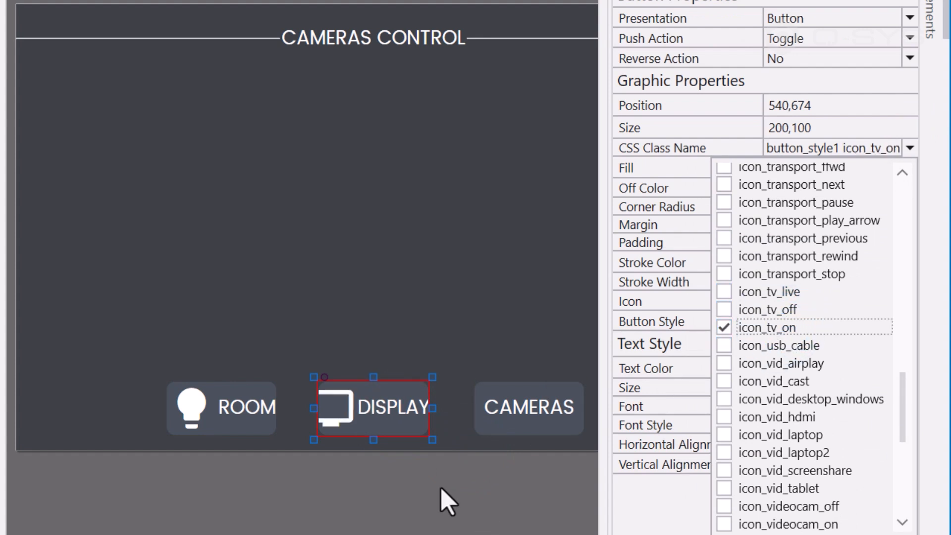
pyautogui.click(449, 500)
# Step: Add the icon_cam CSS class to the CAMERAS button
pyautogui.click(537, 416)
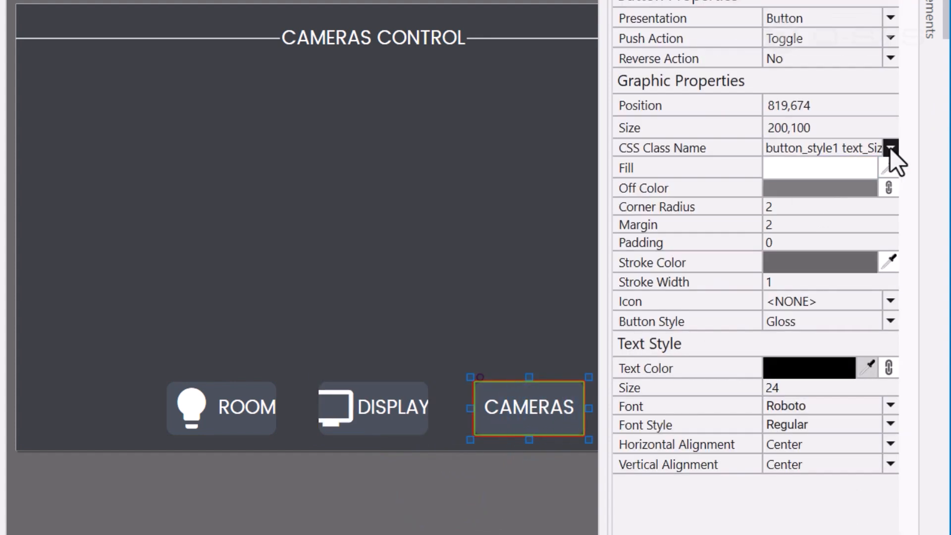
pyautogui.scroll(14, 821, 282)
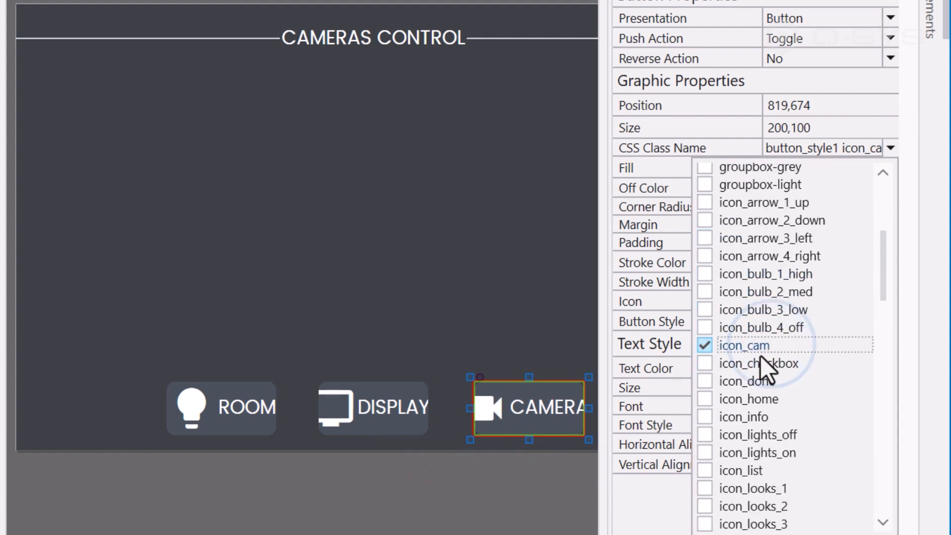
pyautogui.click(404, 526)
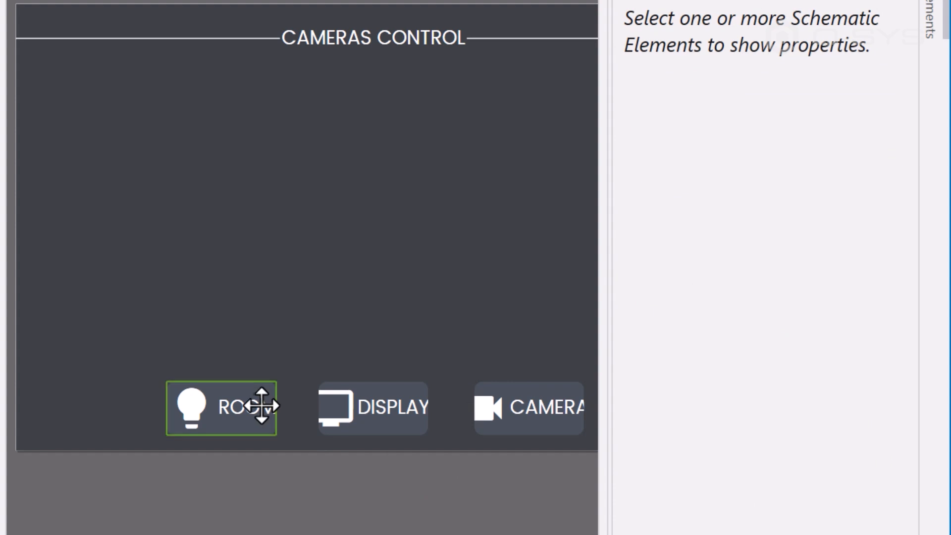
# Step: Set the size of the ROOM, DISPLAYS and CAMERAS buttons to 300,100 and shift them left as a group
pyautogui.click(250, 404)
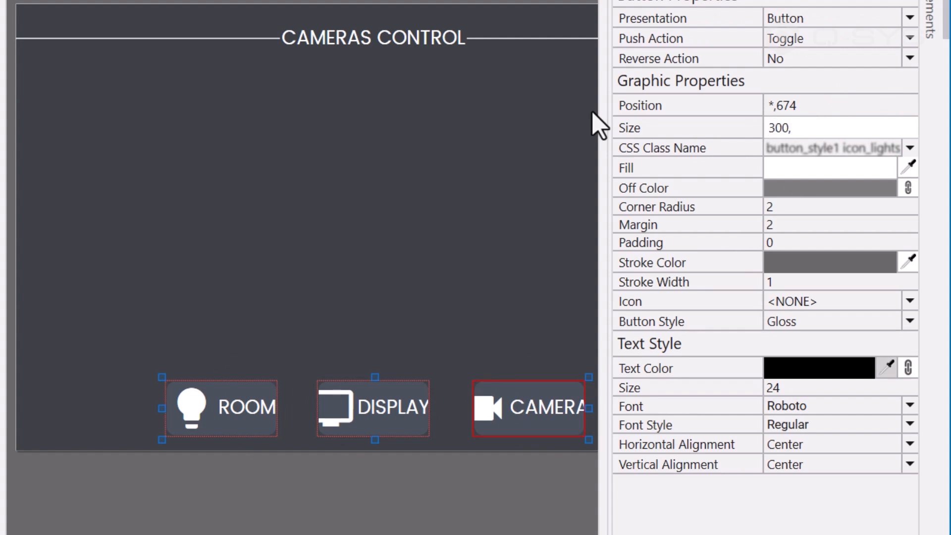
pyautogui.press('Return')
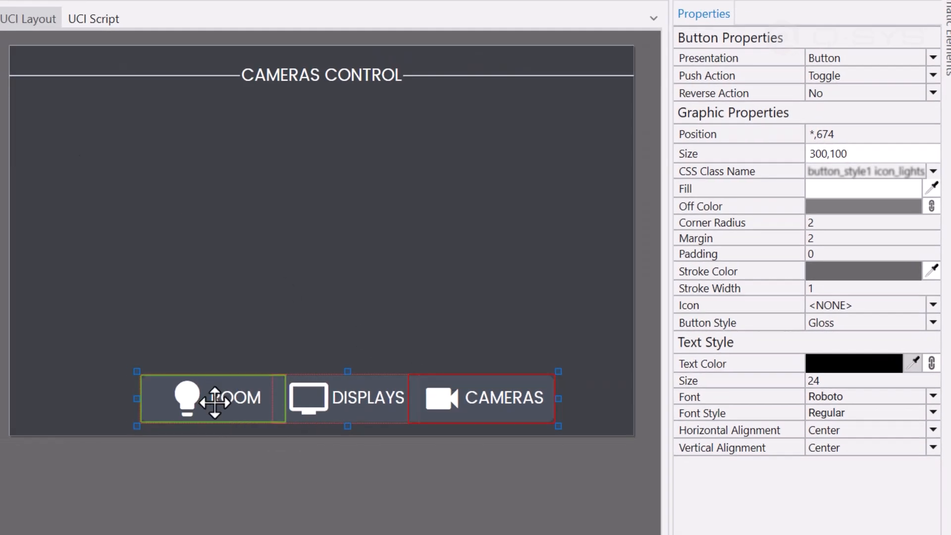
pyautogui.moveTo(214, 401); pyautogui.dragTo(162, 401)
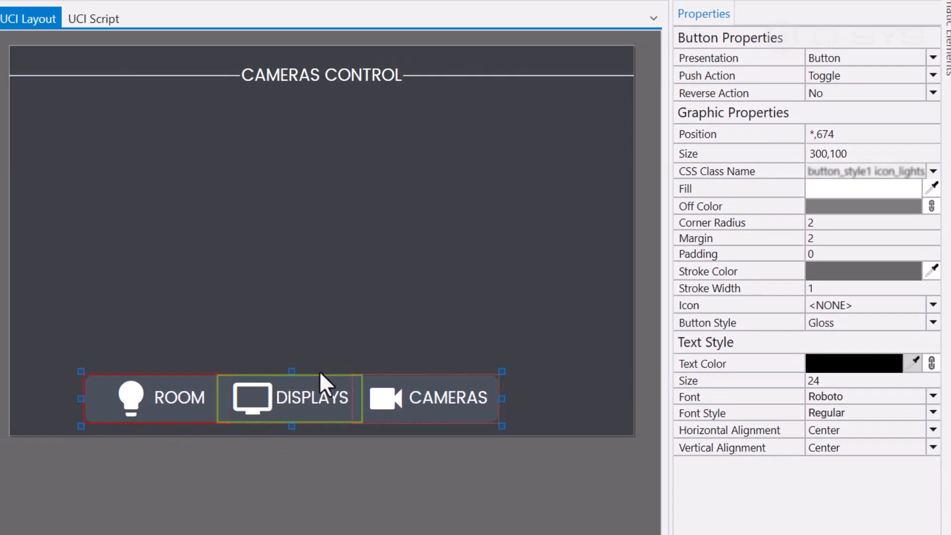
# Step: Move the CAMERAS and DISPLAYS buttons right to separate them and space all three buttons evenly along the row
pyautogui.click(322, 338)
pyautogui.moveTo(436, 397); pyautogui.dragTo(497, 402)
pyautogui.moveTo(347, 389); pyautogui.dragTo(376, 407)
pyautogui.rightClick(459, 397)
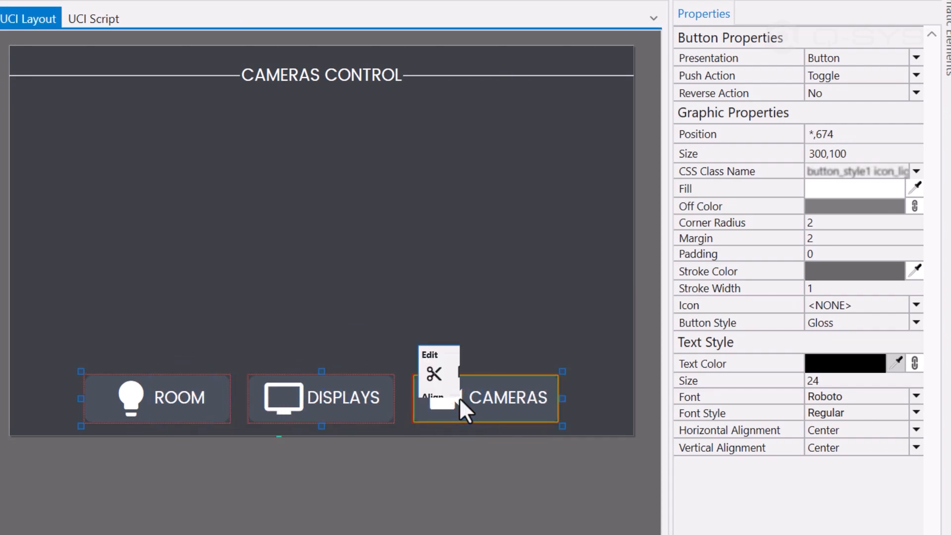
pyautogui.click(292, 300)
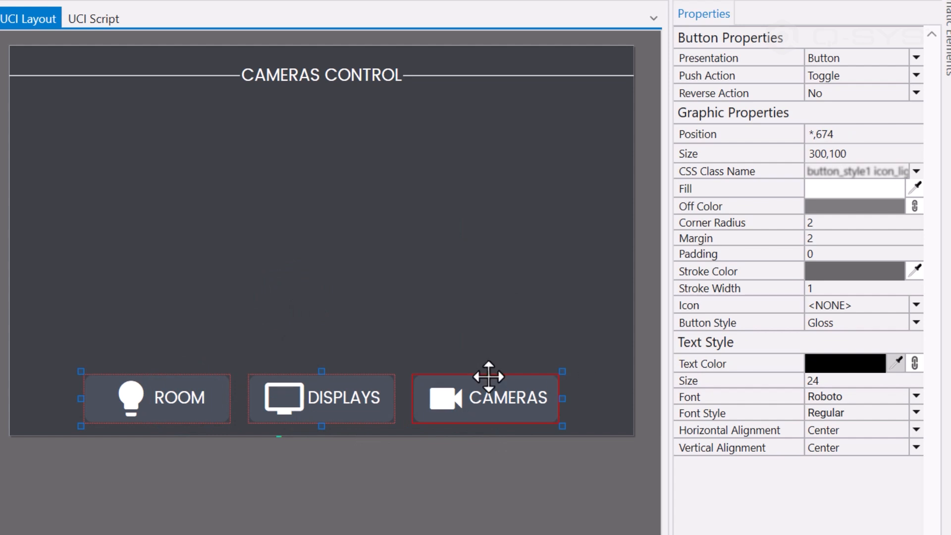
pyautogui.click(335, 321)
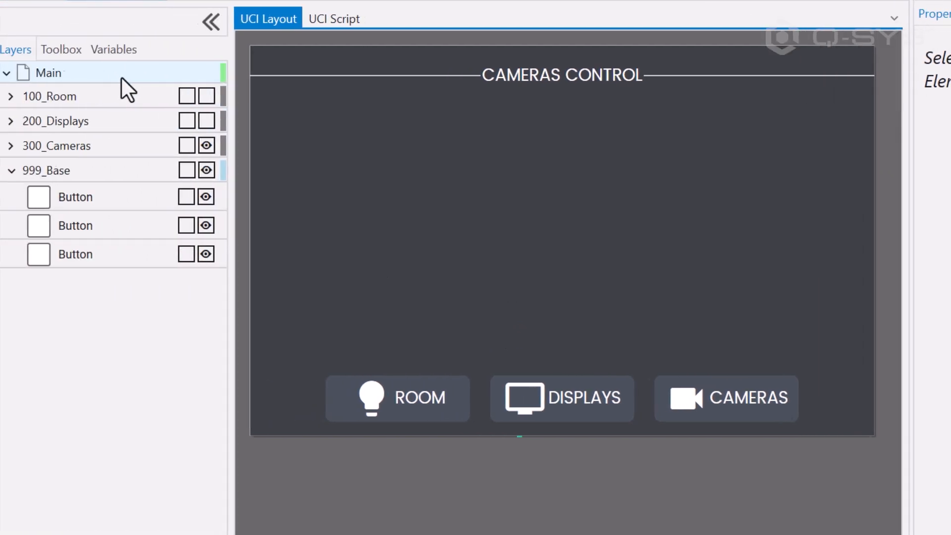
# Step: Try the background_1 CSS class on the Main page and replace it with background_2
pyautogui.click(117, 73)
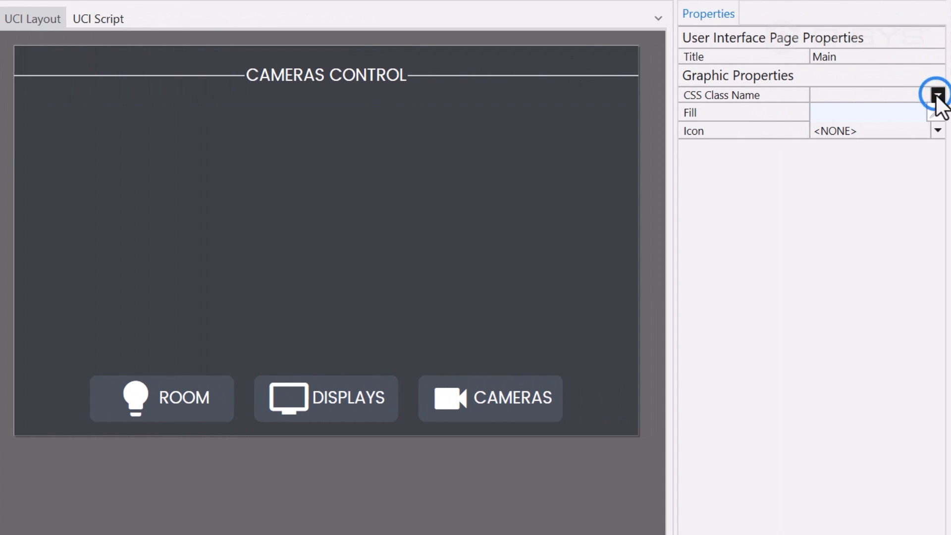
pyautogui.click(937, 95)
pyautogui.scroll(5, 896, 173)
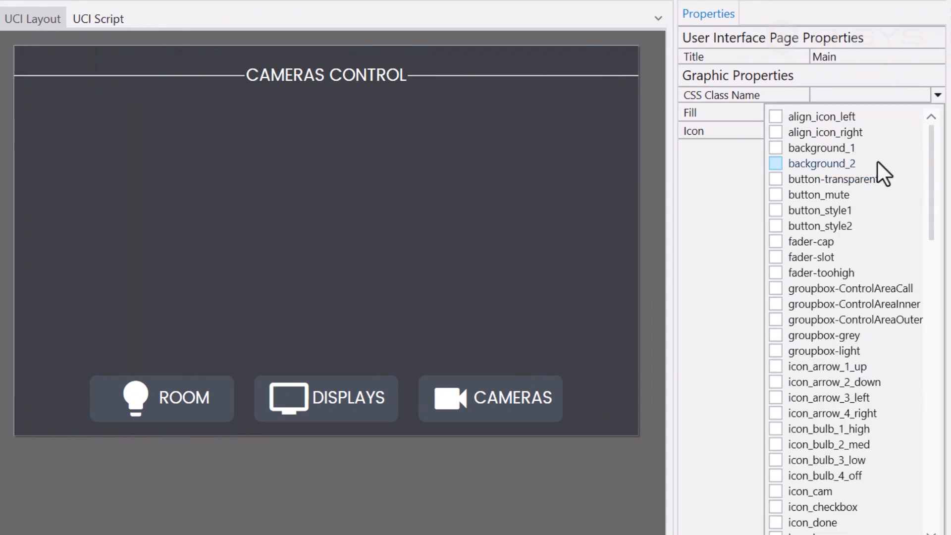
pyautogui.click(829, 149)
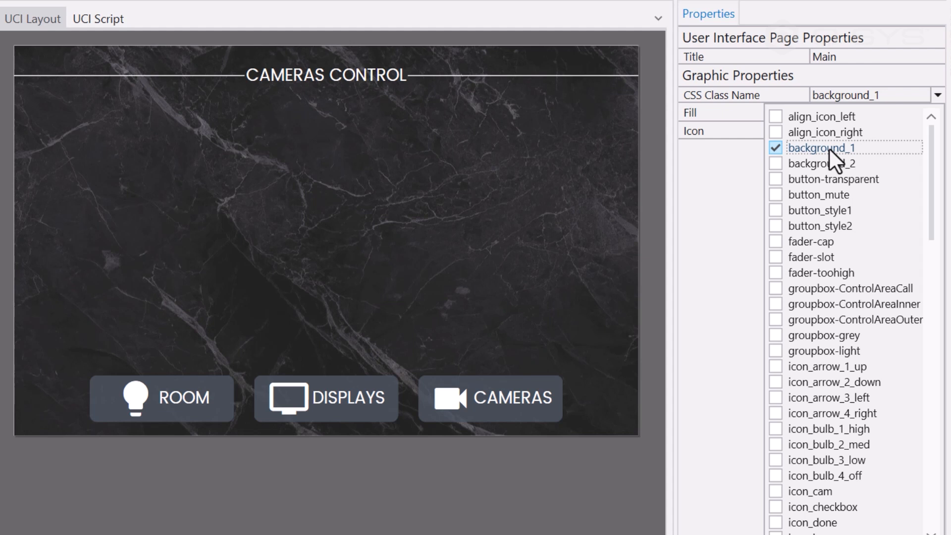
pyautogui.click(828, 147)
pyautogui.click(830, 163)
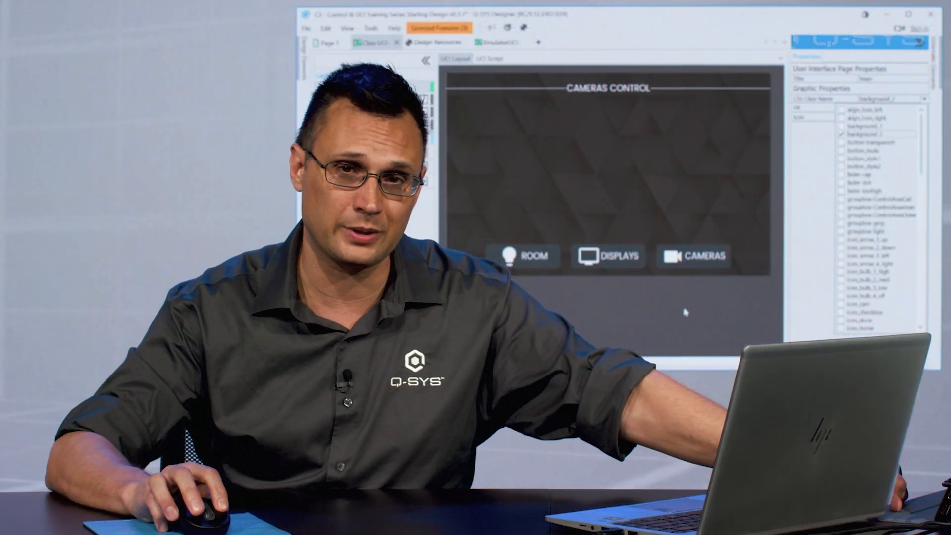
pyautogui.click(685, 312)
pyautogui.click(685, 312)
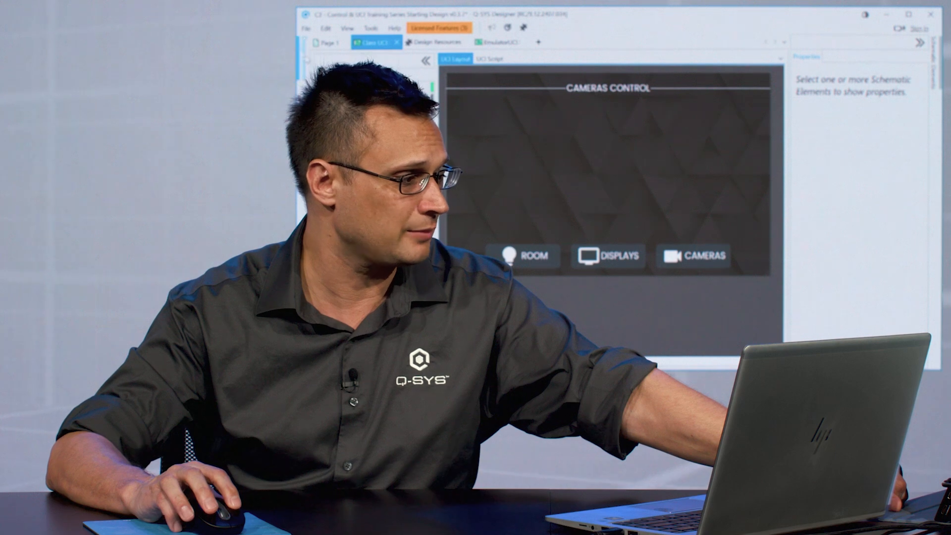
# Step: Switch the style of the Class UCI to the light version of the Control & UCI Training style
pyautogui.click(305, 59)
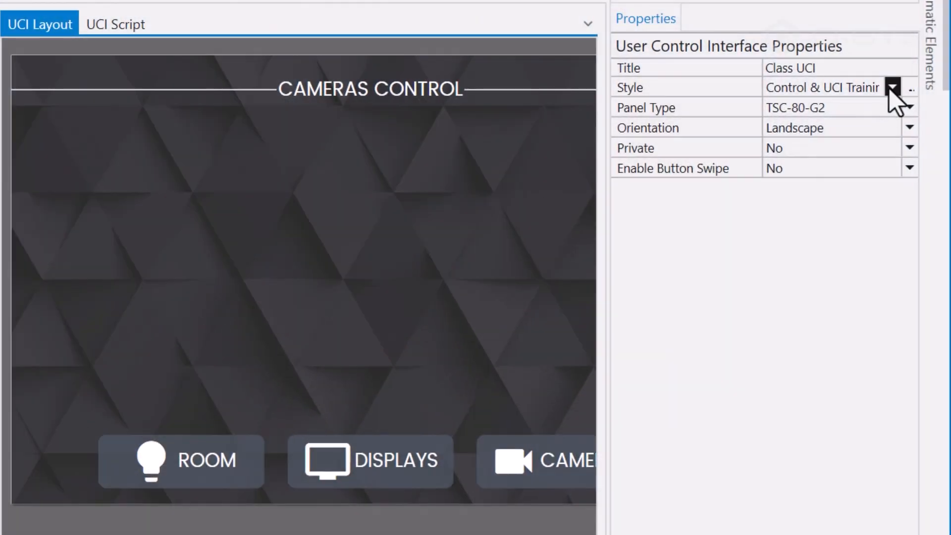
pyautogui.click(892, 88)
pyautogui.click(851, 151)
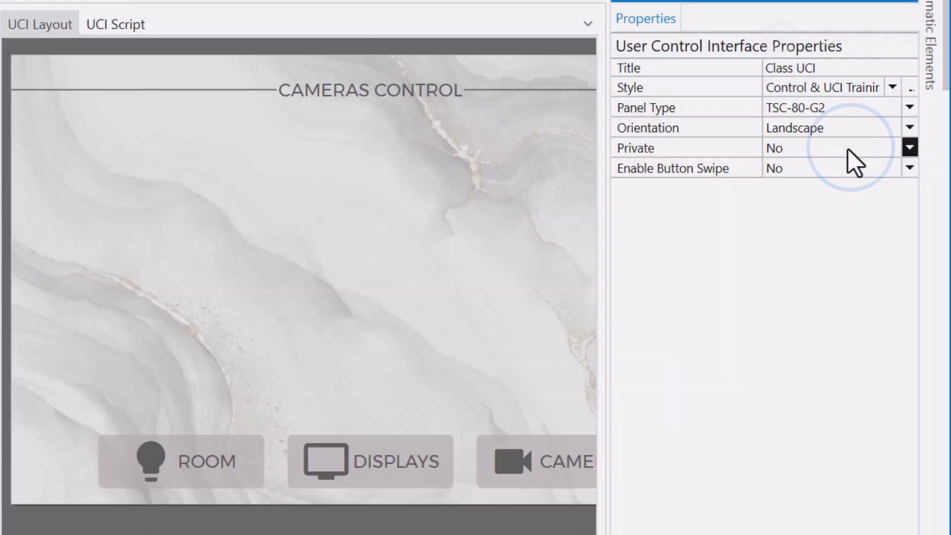
# Step: Switch the style of the Class UCI to the dark version of the Control & UCI Training style
pyautogui.click(476, 471)
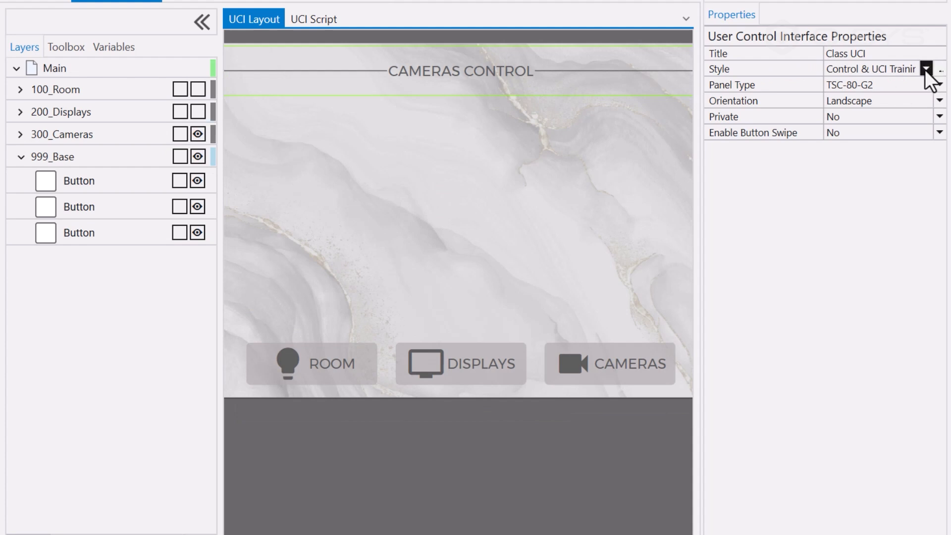
pyautogui.click(926, 69)
pyautogui.click(902, 102)
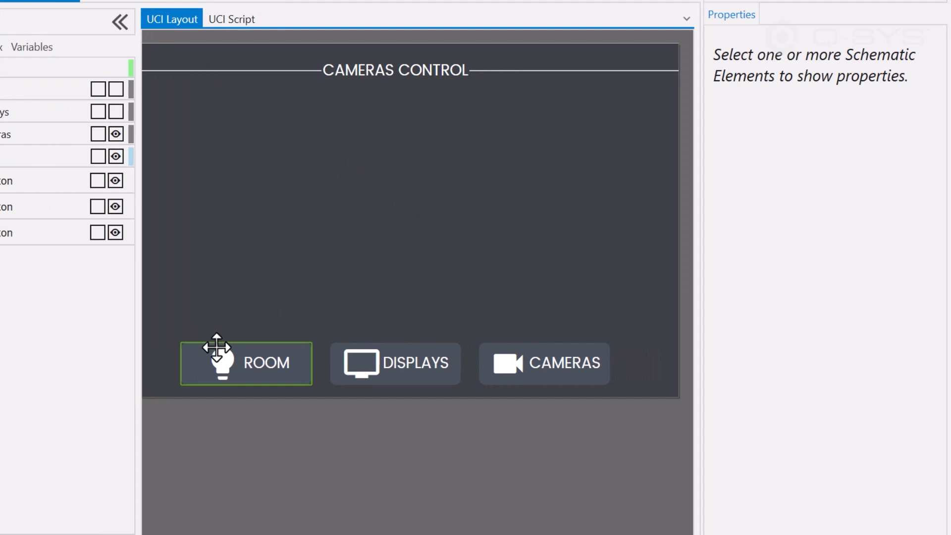
# Step: Shift the ROOM, DISPLAYS and CAMERAS buttons right as a group to free space beside the ROOM button
pyautogui.click(217, 346)
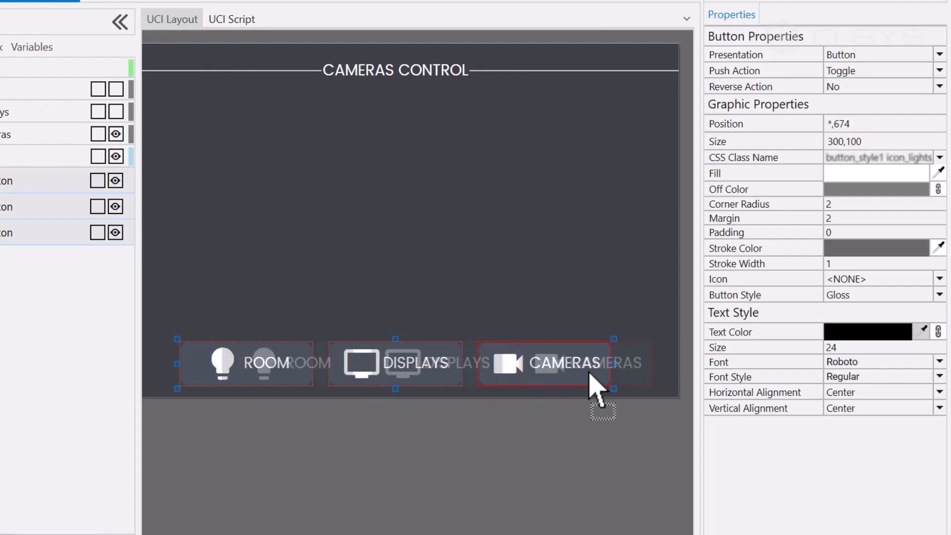
pyautogui.moveTo(595, 371); pyautogui.dragTo(594, 372)
pyautogui.click(435, 290)
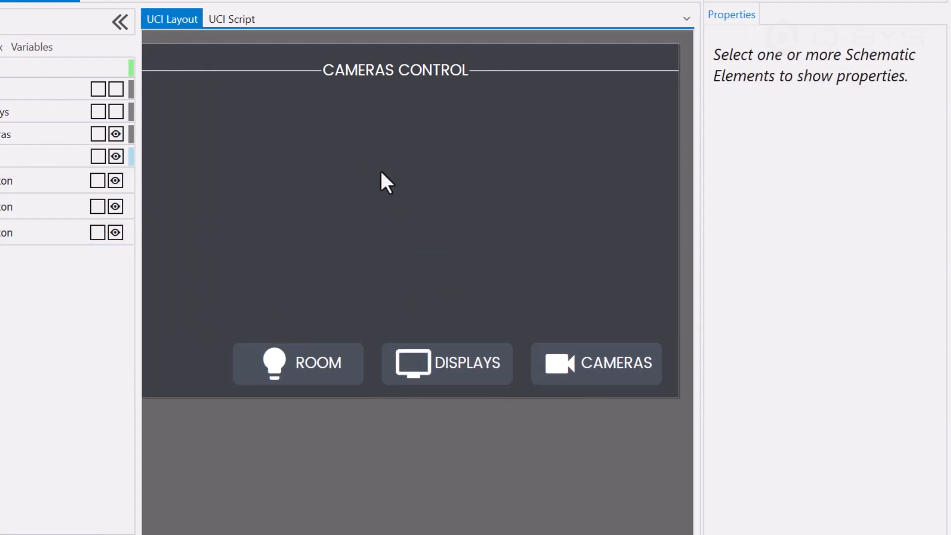
# Step: Draw a group box of about 219,101 and place it left of the ROOM button at about 30,674
pyautogui.click(939, 26)
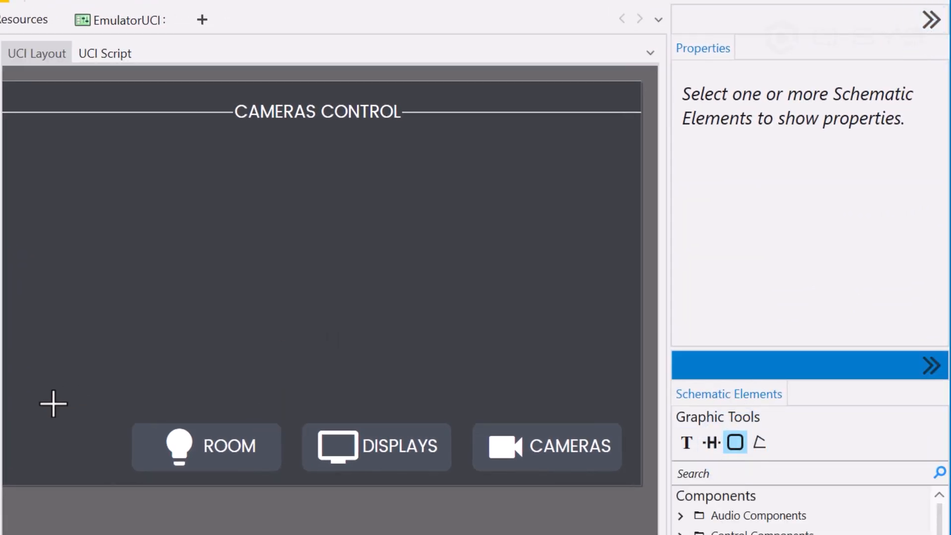
pyautogui.click(17, 411)
pyautogui.moveTo(129, 468); pyautogui.dragTo(124, 465)
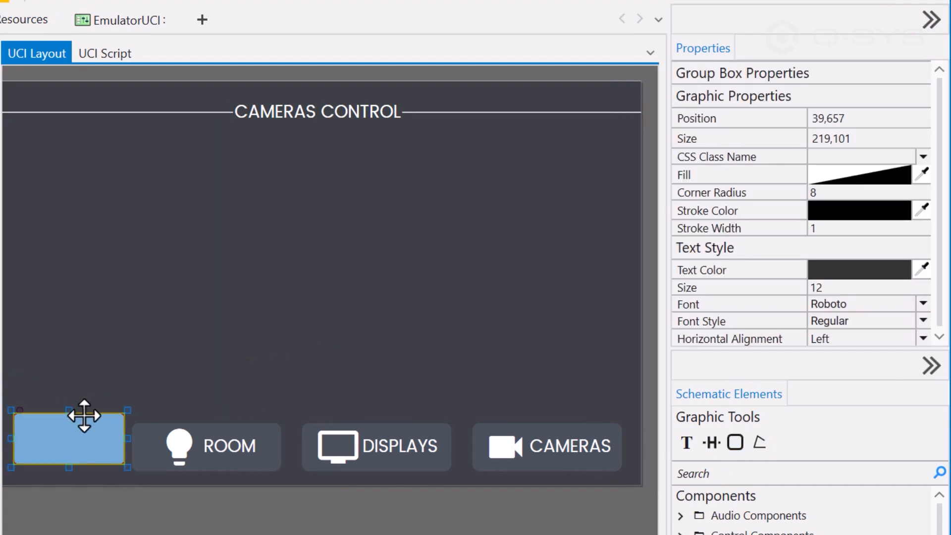
pyautogui.moveTo(85, 419); pyautogui.dragTo(81, 427)
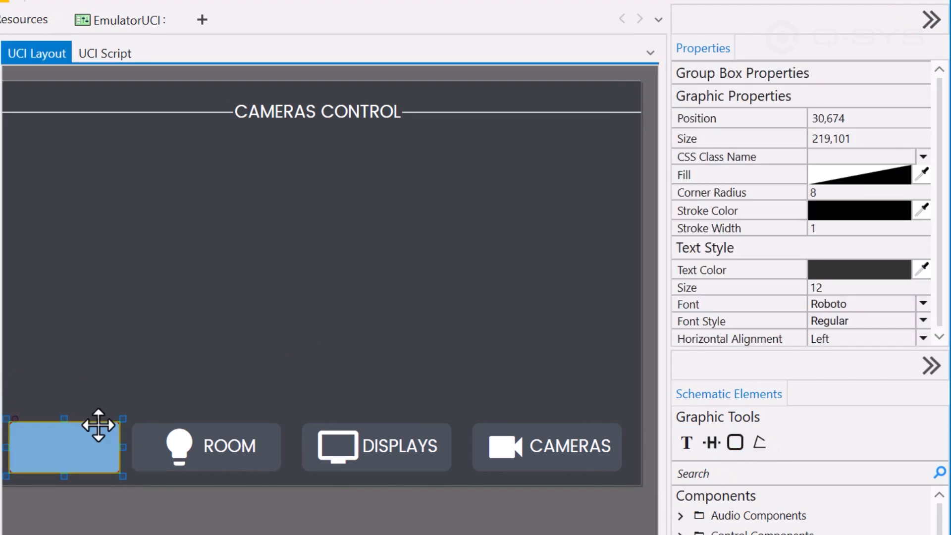
# Step: Assign the logo CSS class to the new group box
pyautogui.click(923, 157)
pyautogui.scroll(-15, 842, 298)
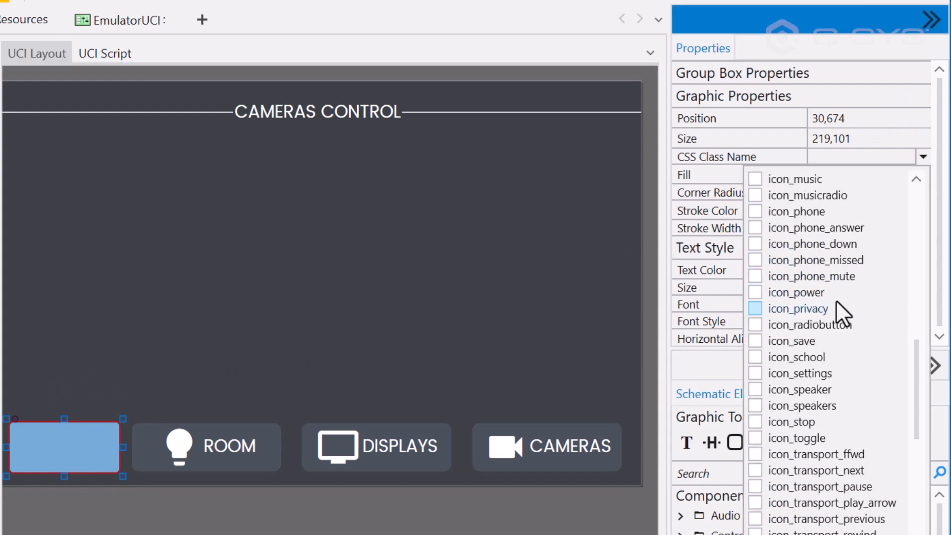
pyautogui.scroll(-11, 836, 299)
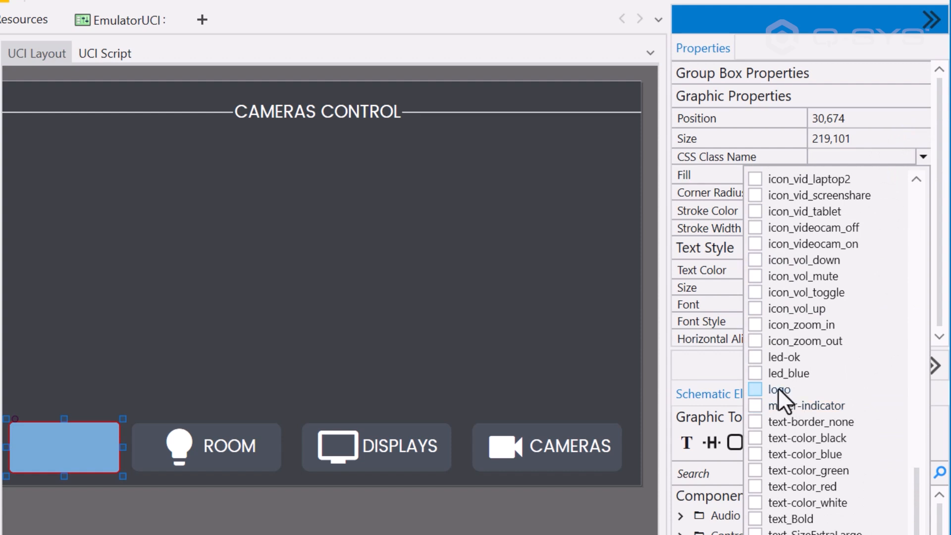
pyautogui.click(777, 387)
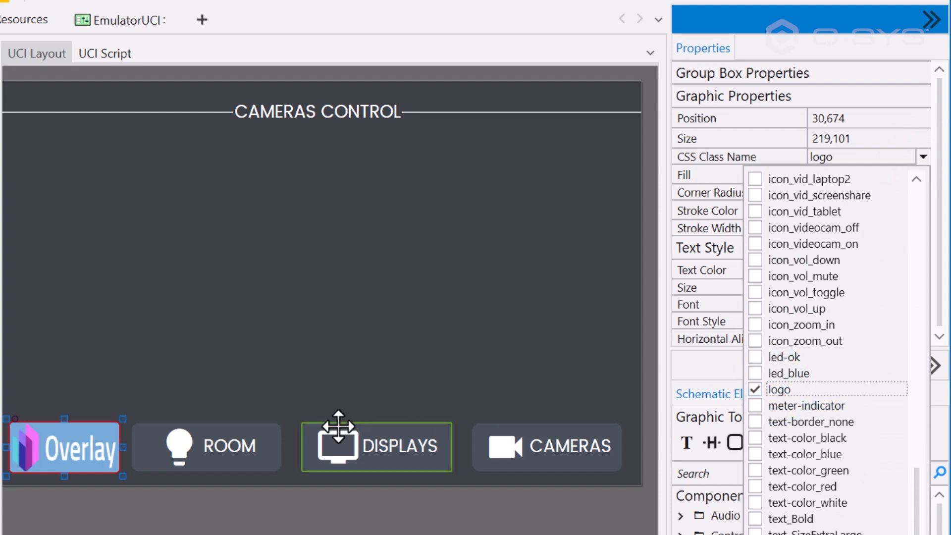
# Step: Move the logo box above the navigation buttons to about 51,555 and widen it to about 320,101
pyautogui.click(95, 451)
pyautogui.click(87, 431)
pyautogui.click(89, 424)
pyautogui.moveTo(89, 423); pyautogui.dragTo(179, 387)
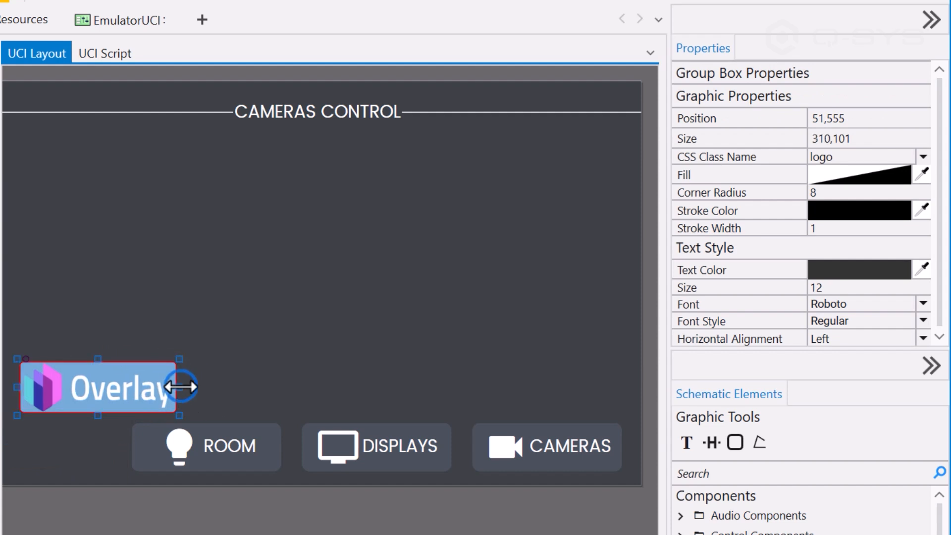
pyautogui.click(129, 387)
pyautogui.click(180, 388)
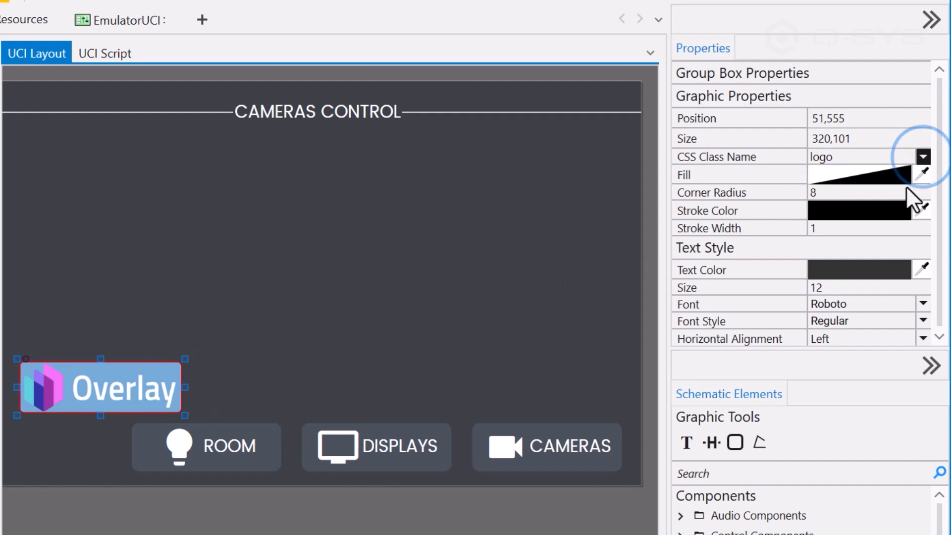
# Step: Add the button-transparent CSS class to the logo box alongside its logo class
pyautogui.click(923, 157)
pyautogui.scroll(1, 884, 238)
pyautogui.scroll(-1, 883, 241)
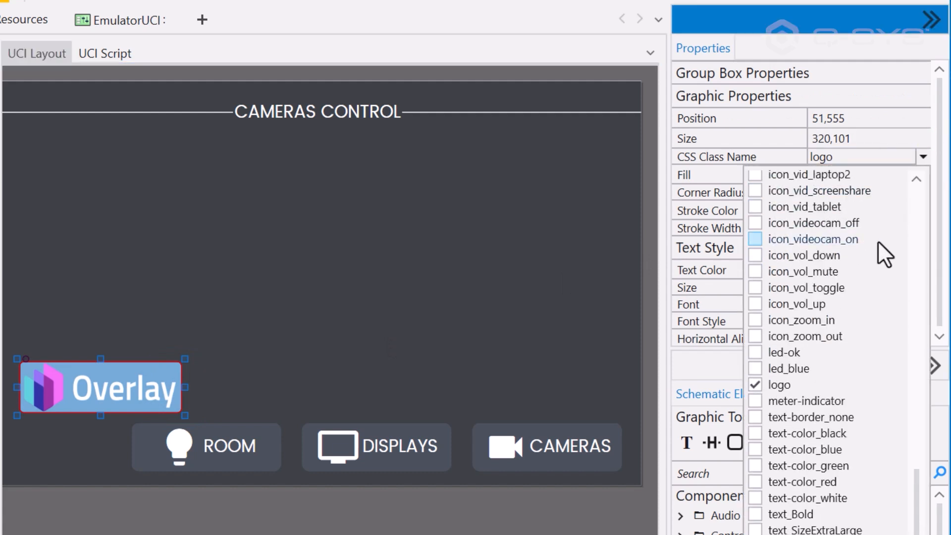
pyautogui.scroll(1, 871, 245)
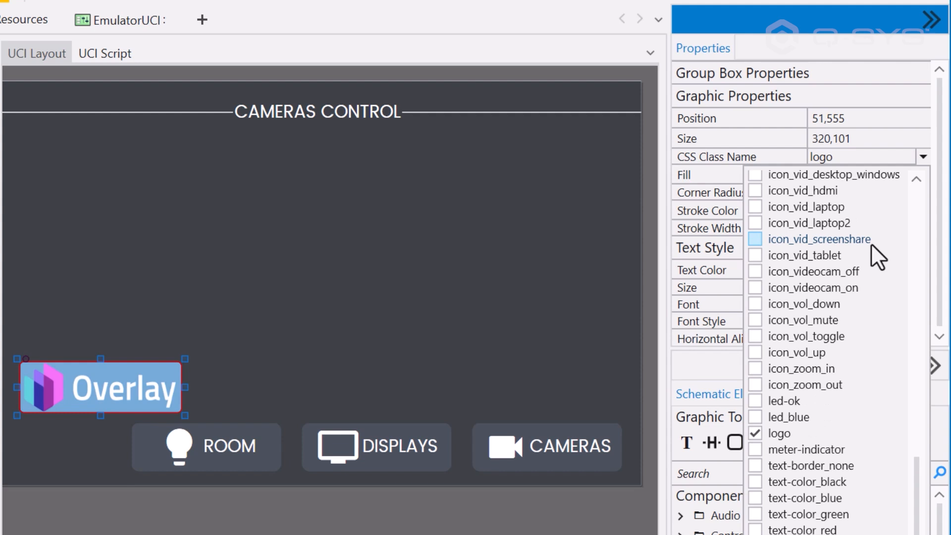
pyautogui.scroll(6, 872, 246)
pyautogui.scroll(15, 872, 245)
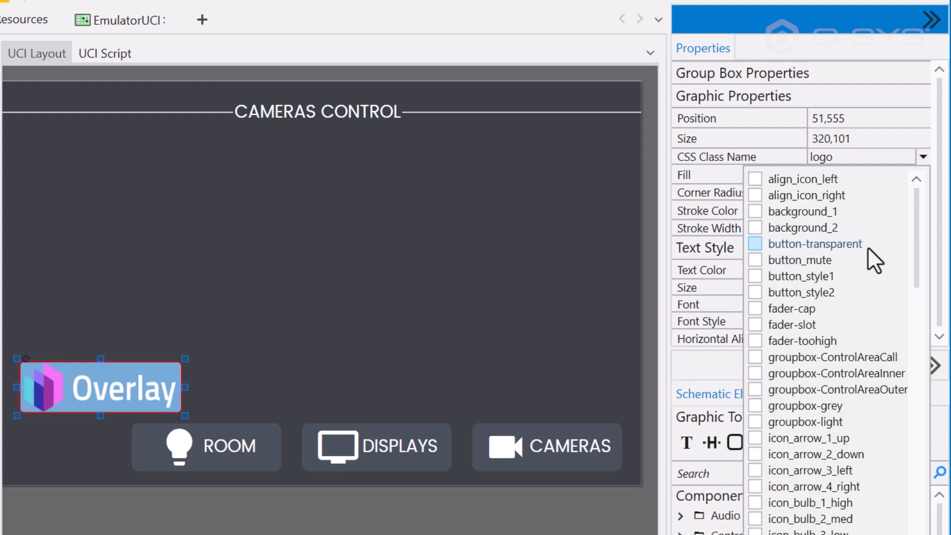
pyautogui.click(798, 245)
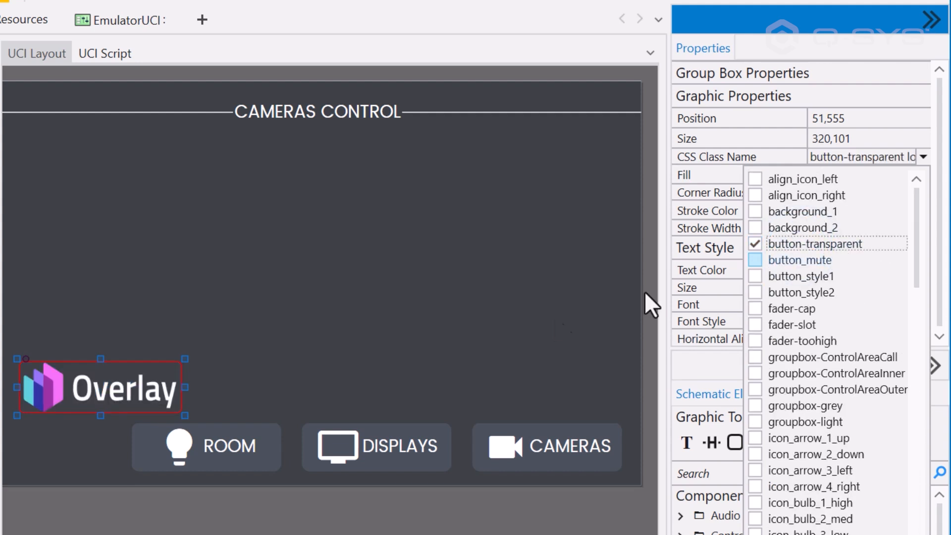
pyautogui.click(147, 330)
# Step: Shrink the logo box and move it into the free space left of the ROOM button
pyautogui.click(161, 381)
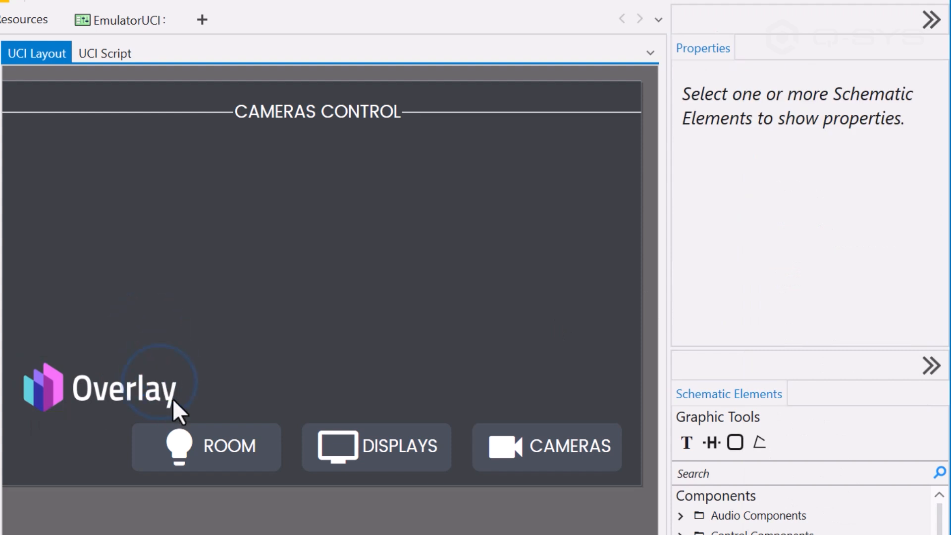
pyautogui.click(179, 386)
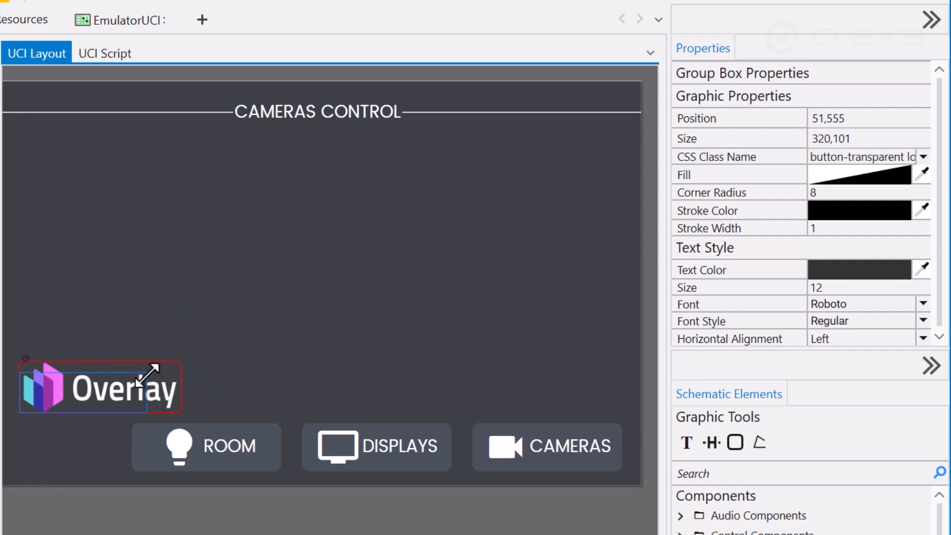
pyautogui.moveTo(137, 380); pyautogui.dragTo(132, 436)
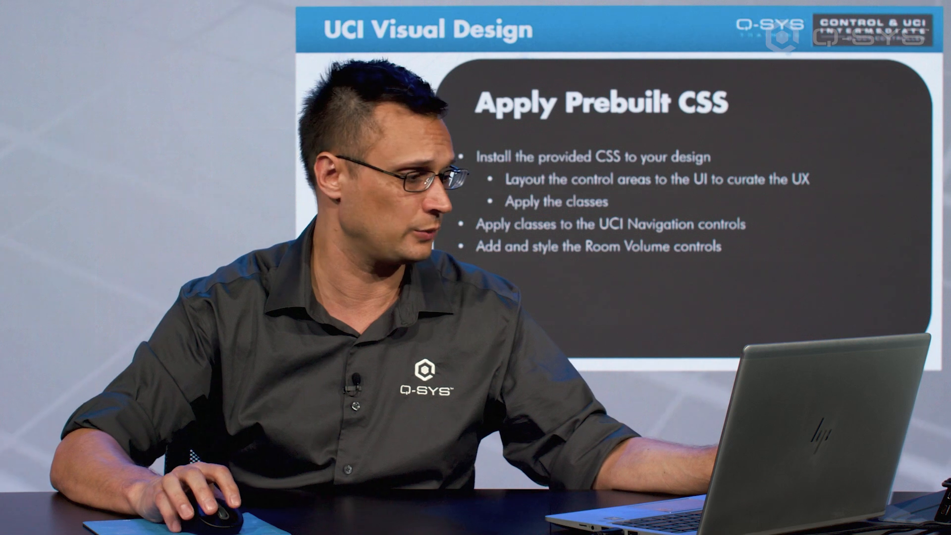
# Step: Switch to Q-SYS Designer and open the control panel of the 3-Channel Gain component on Page 1
pyautogui.hotkey('alt', 'Tab')
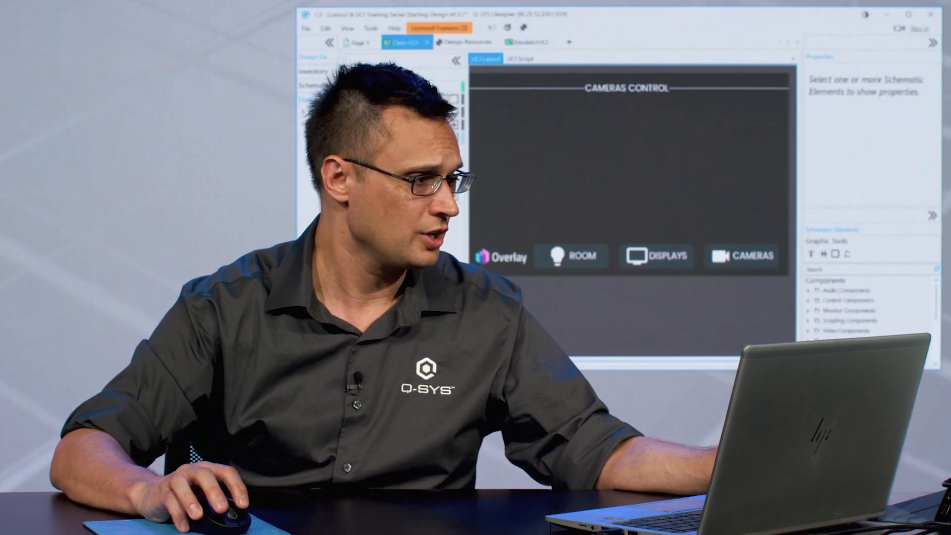
pyautogui.click(360, 43)
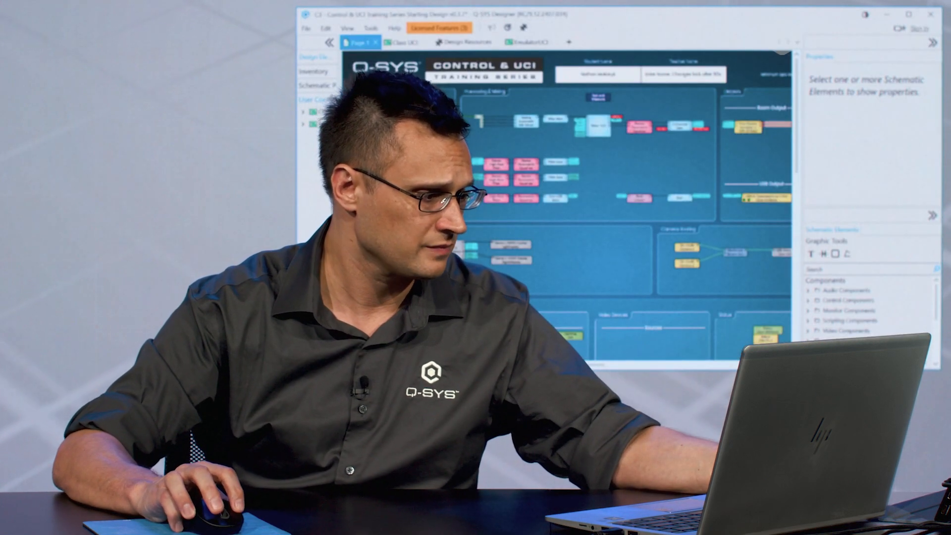
pyautogui.moveTo(540, 365); pyautogui.dragTo(588, 366)
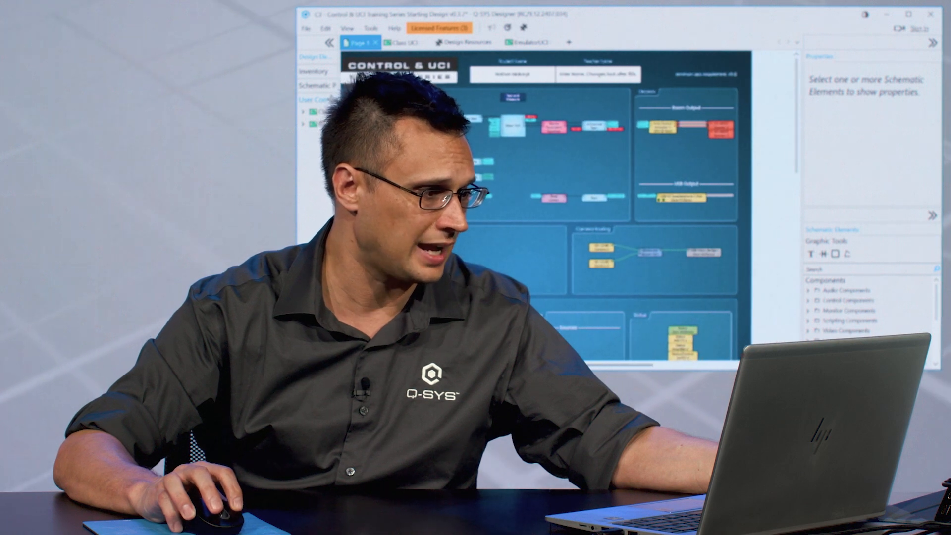
pyautogui.scroll(5, 593, 176)
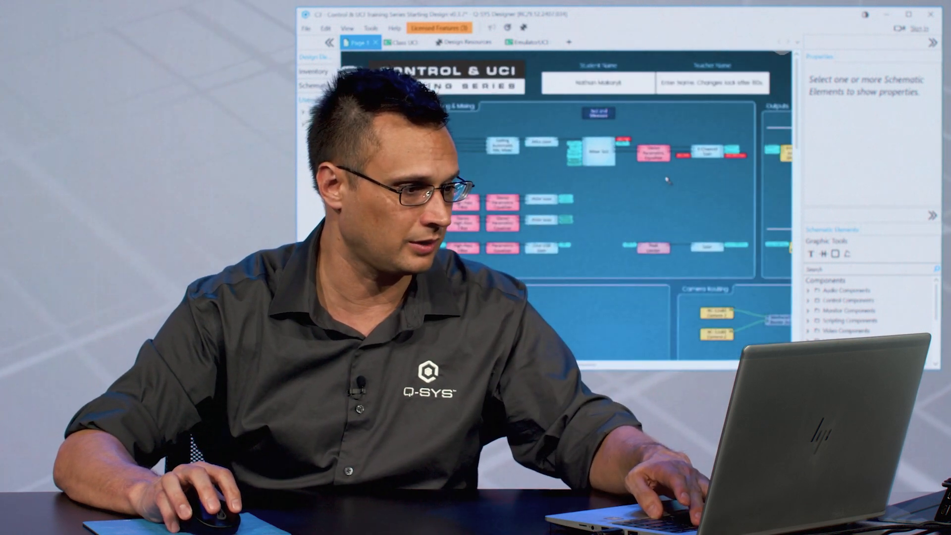
pyautogui.hscroll(5, 619, 223)
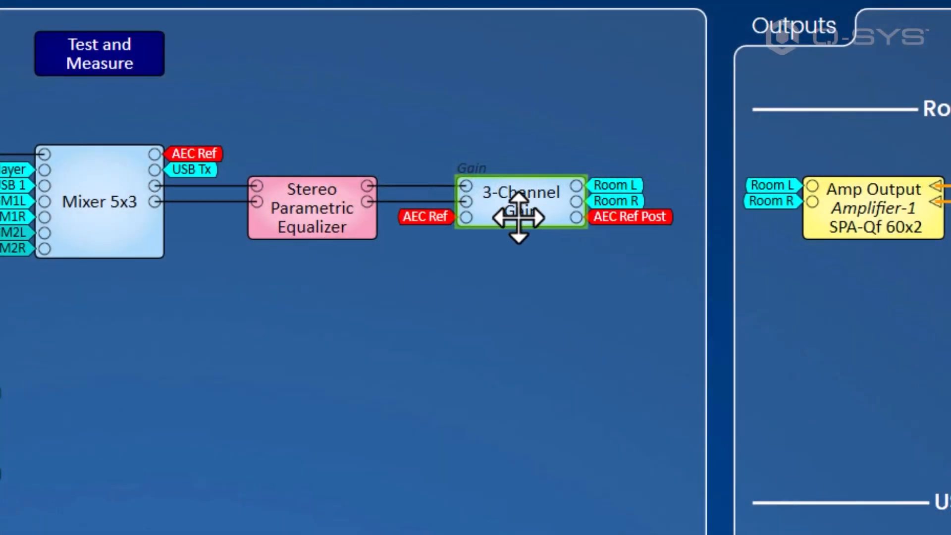
pyautogui.doubleClick(516, 218)
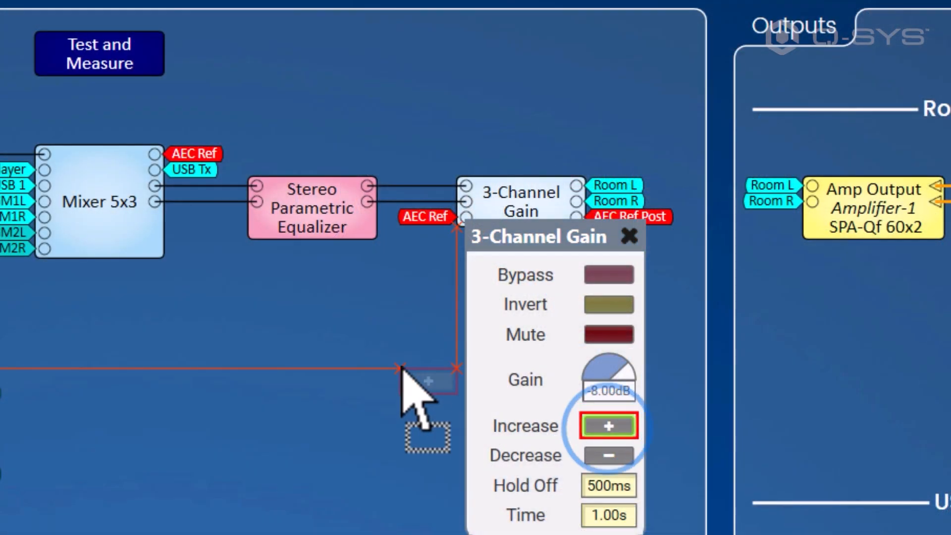
# Step: Copy the Increase, Decrease, Mute and Gain controls of the 3-Channel Gain onto the schematic, stacked beside its control panel
pyautogui.moveTo(406, 373); pyautogui.dragTo(327, 339)
pyautogui.moveTo(609, 456); pyautogui.dragTo(351, 417)
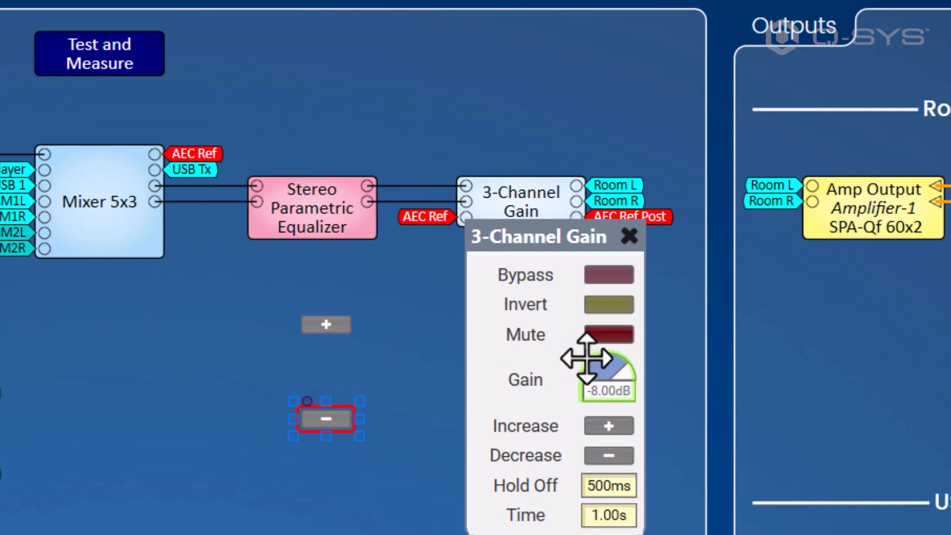
pyautogui.moveTo(618, 332); pyautogui.dragTo(335, 470)
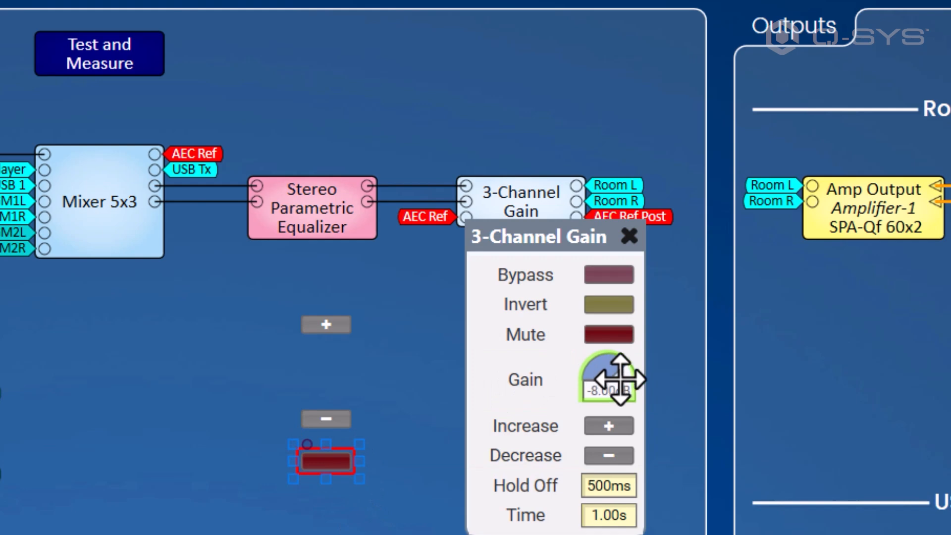
pyautogui.moveTo(613, 376); pyautogui.dragTo(353, 375)
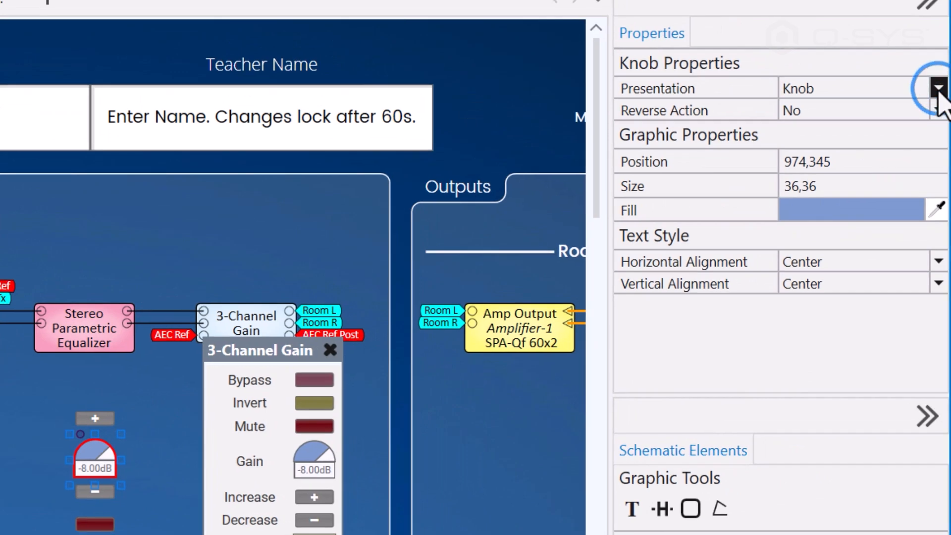
# Step: Change the copied Gain knob's presentation to Meter, then move it beside the copied buttons and make it shorter and narrower
pyautogui.click(937, 89)
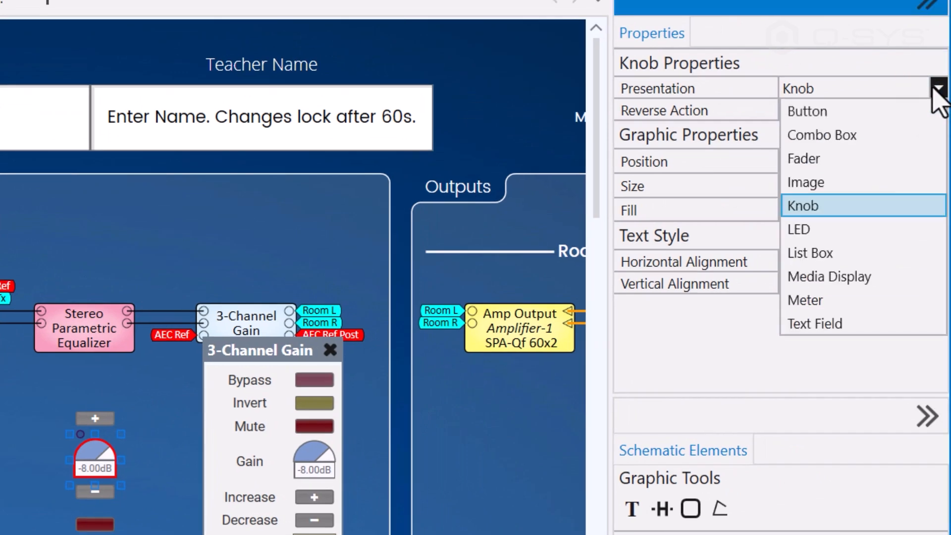
pyautogui.click(866, 300)
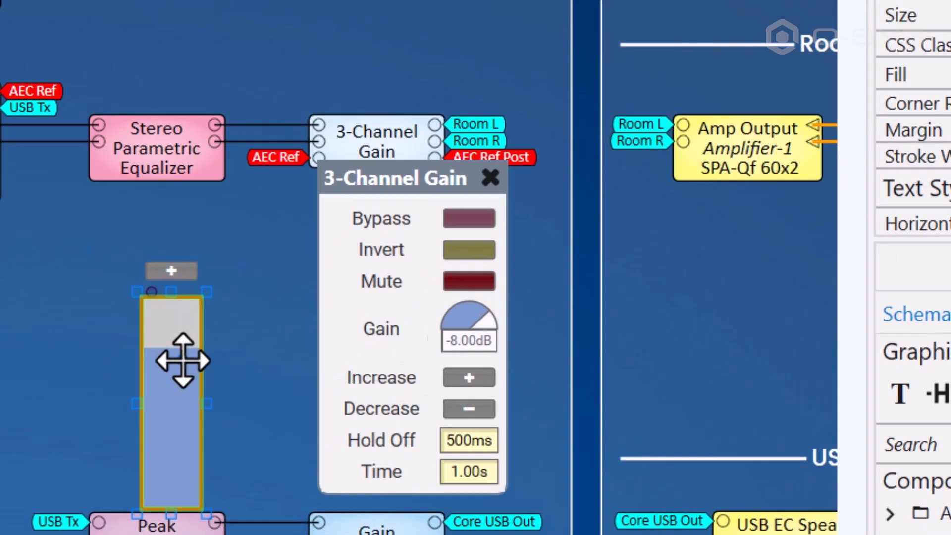
pyautogui.moveTo(106, 481); pyautogui.dragTo(169, 473)
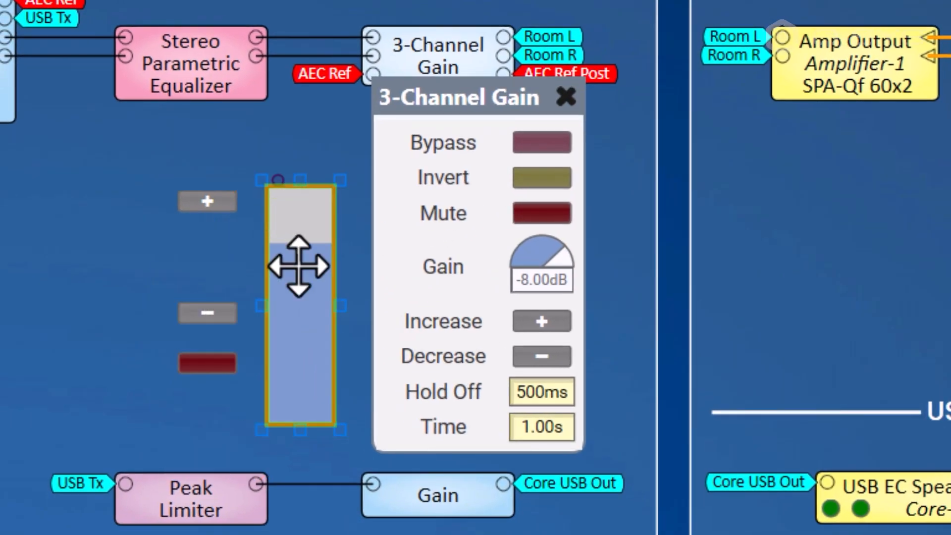
pyautogui.moveTo(299, 430); pyautogui.dragTo(292, 317)
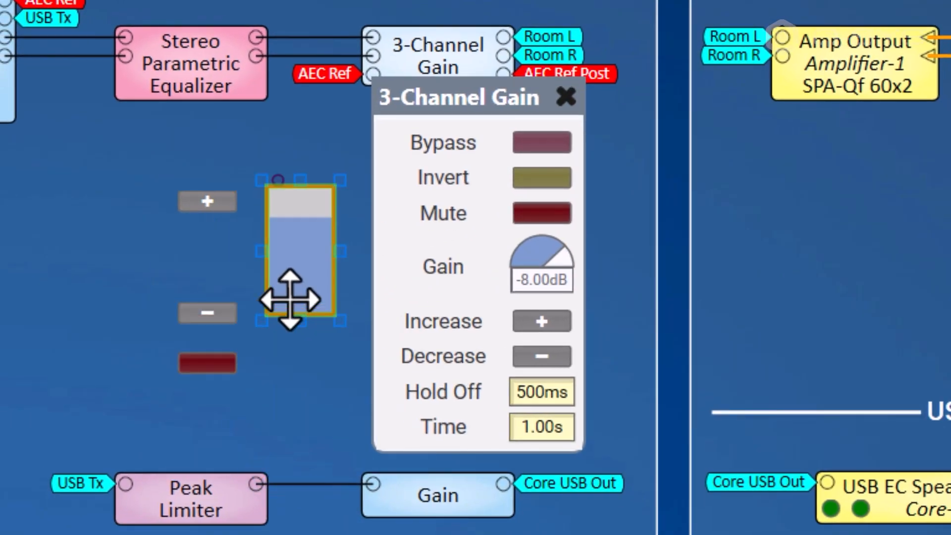
pyautogui.moveTo(335, 251); pyautogui.dragTo(312, 250)
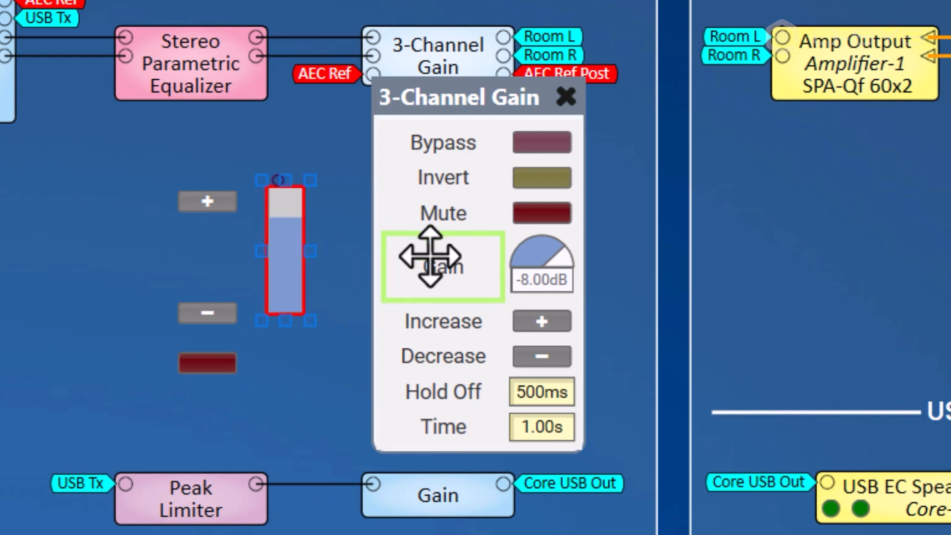
# Step: Arrange the copied controls around the meter, with the plus button above it and the minus and mute buttons below
pyautogui.moveTo(221, 209); pyautogui.dragTo(284, 155)
pyautogui.moveTo(208, 313); pyautogui.dragTo(276, 364)
pyautogui.moveTo(207, 363); pyautogui.dragTo(311, 433)
# Step: Move the copied plus, meter, minus and mute controls from Page 1 to the Class UCI, near the page's upper-right edge
pyautogui.keyDown('shift'); pyautogui.click(276, 363); pyautogui.keyUp('shift')
pyautogui.keyDown('shift'); pyautogui.click(291, 276); pyautogui.keyUp('shift')
pyautogui.keyDown('shift'); pyautogui.click(283, 154); pyautogui.keyUp('shift')
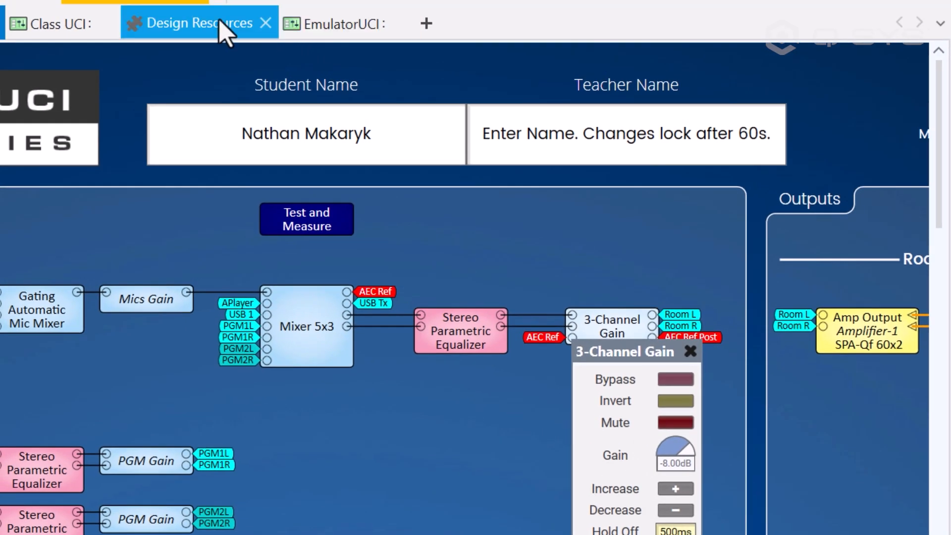
pyautogui.click(74, 30)
pyautogui.moveTo(807, 173); pyautogui.dragTo(817, 155)
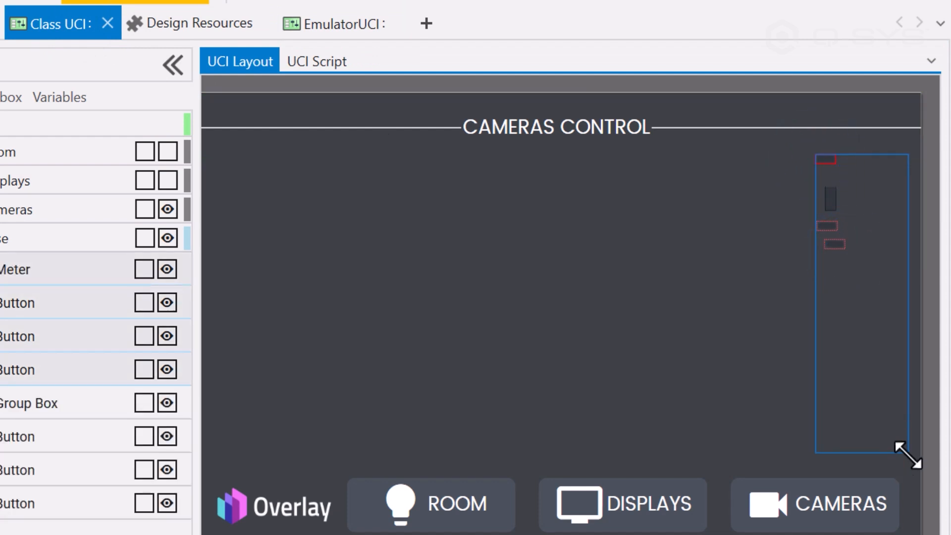
# Step: Enlarge the pasted volume controls as a group, then arrange the plus button, meter and minus button in a column above the mute button
pyautogui.moveTo(900, 463); pyautogui.dragTo(900, 463)
pyautogui.click(742, 263)
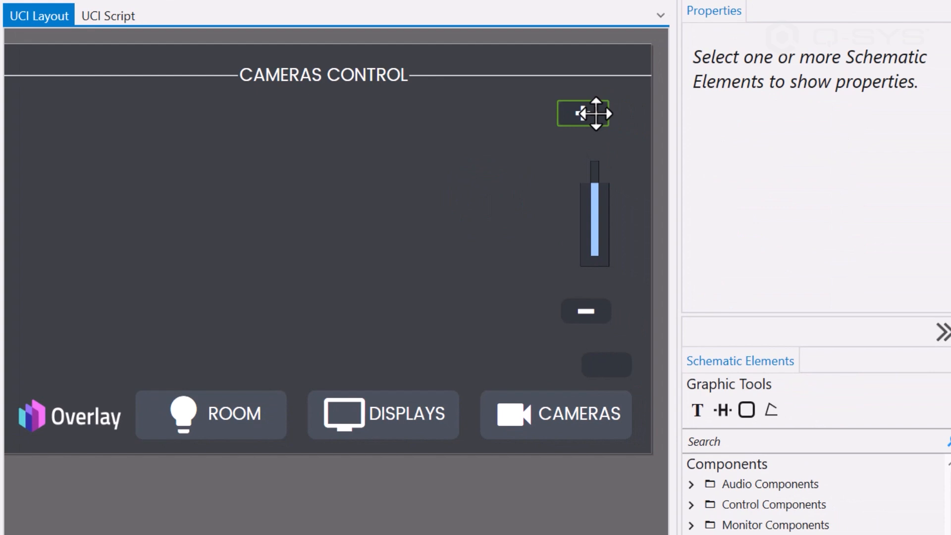
pyautogui.moveTo(854, 172); pyautogui.dragTo(868, 172)
pyautogui.moveTo(618, 114); pyautogui.dragTo(618, 115)
pyautogui.moveTo(605, 191); pyautogui.dragTo(616, 175)
pyautogui.moveTo(598, 308); pyautogui.dragTo(608, 326)
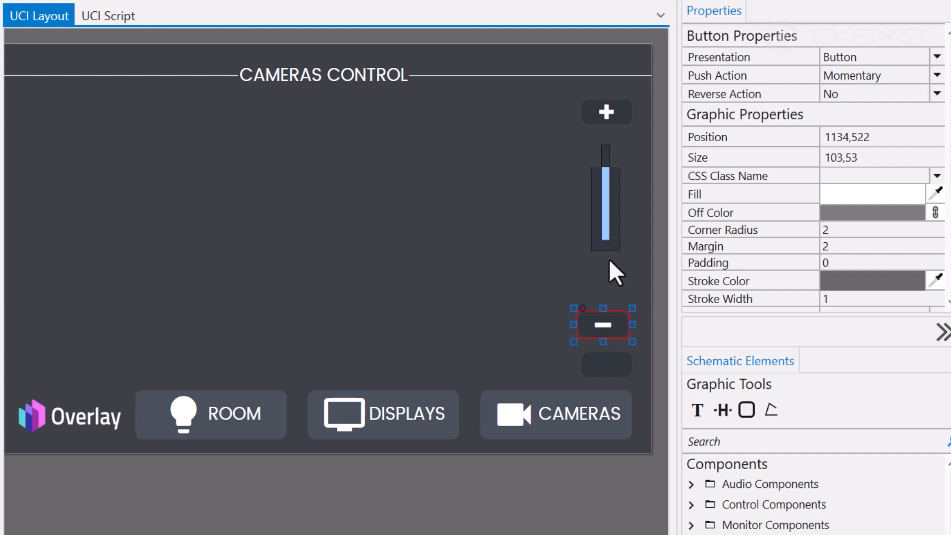
pyautogui.moveTo(609, 147); pyautogui.dragTo(609, 166)
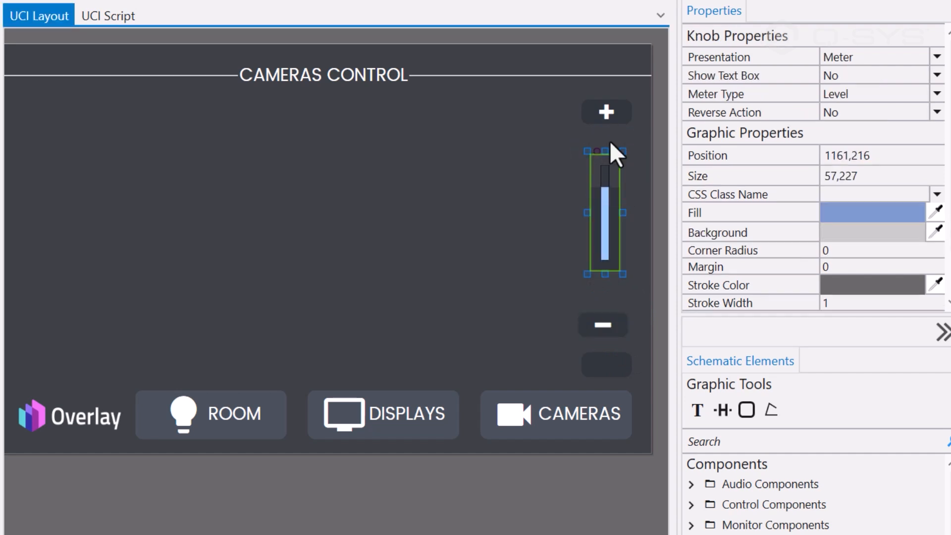
# Step: Set the size of the plus, minus and mute buttons to 100,100
pyautogui.click(607, 110)
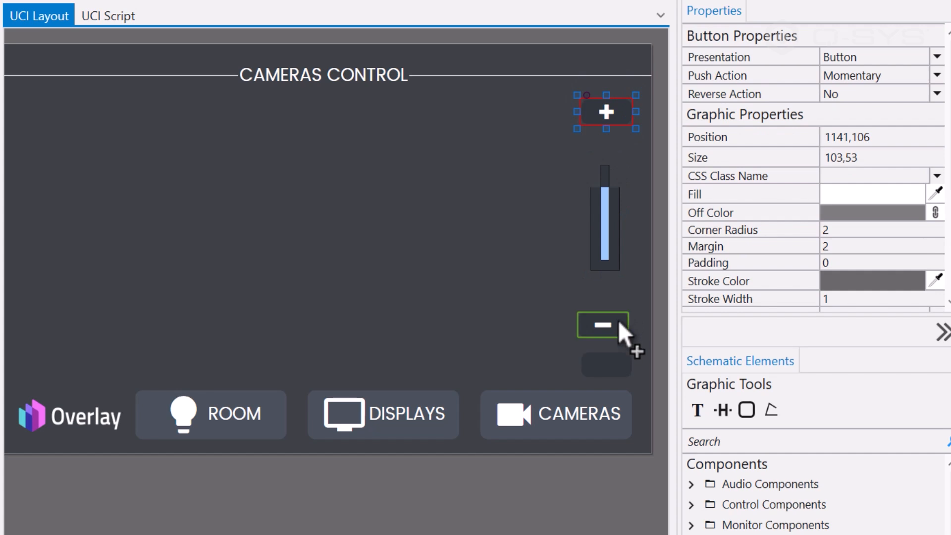
pyautogui.moveTo(611, 339); pyautogui.dragTo(613, 364)
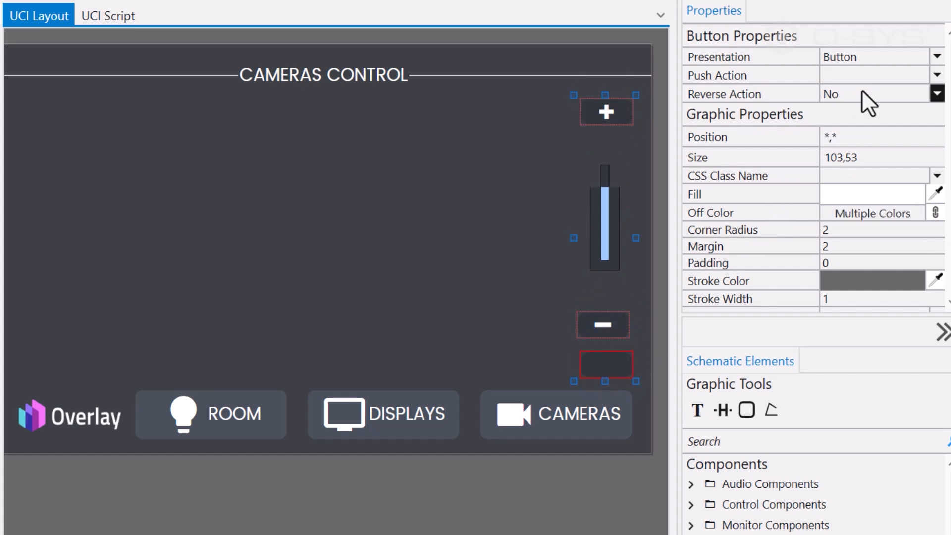
pyautogui.click(886, 155)
pyautogui.write('100,100')
pyautogui.press('Return')
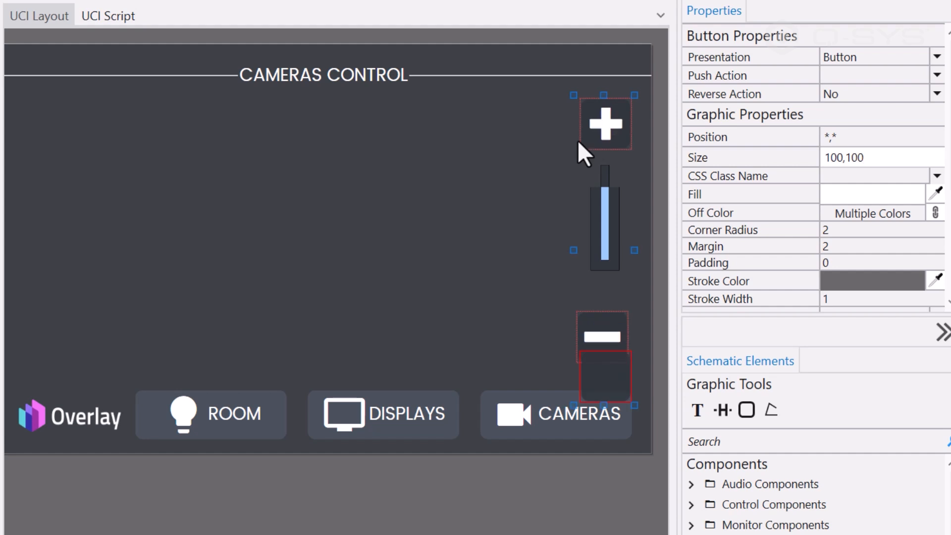
# Step: Reposition the plus button, meter, minus button and mute button so they stack without overlapping above the navigation bar
pyautogui.click(540, 150)
pyautogui.moveTo(605, 123)
pyautogui.mouseDown()
pyautogui.moveTo(617, 133)
pyautogui.moveTo(608, 119)
pyautogui.mouseUp()
pyautogui.moveTo(616, 197); pyautogui.dragTo(619, 186)
pyautogui.moveTo(604, 317); pyautogui.dragTo(607, 290)
pyautogui.moveTo(614, 376); pyautogui.dragTo(614, 361)
# Step: Assign the CSS class button_mute to the mute button and button_style1 to the plus and minus buttons
pyautogui.click(937, 175)
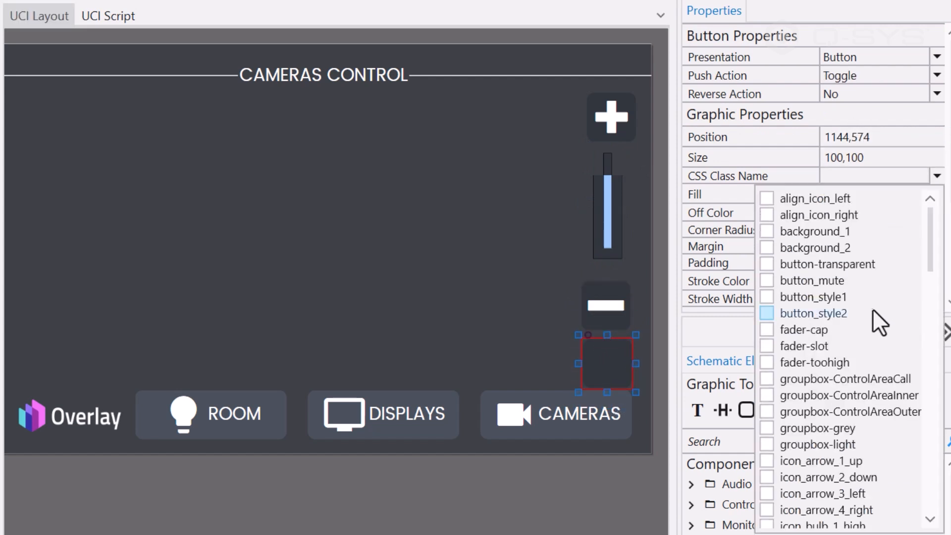
pyautogui.click(835, 279)
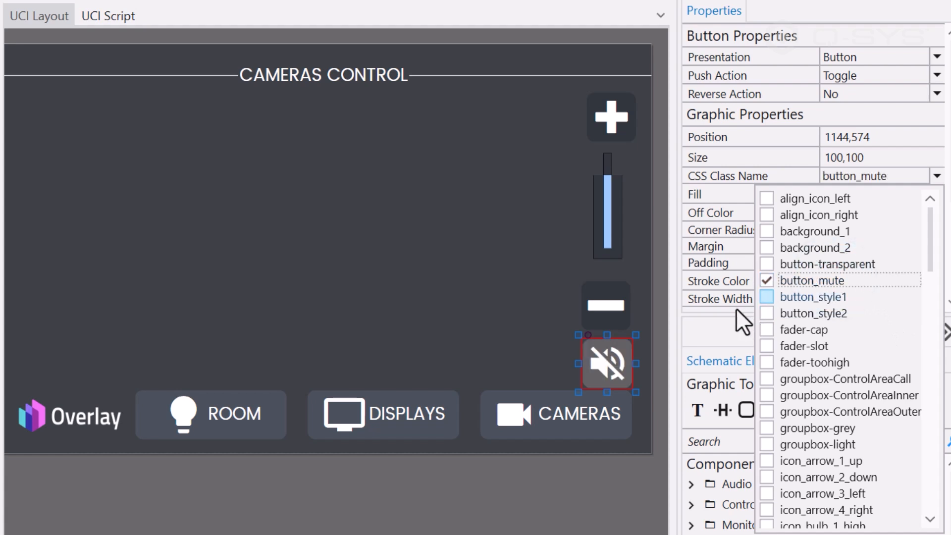
pyautogui.click(612, 128)
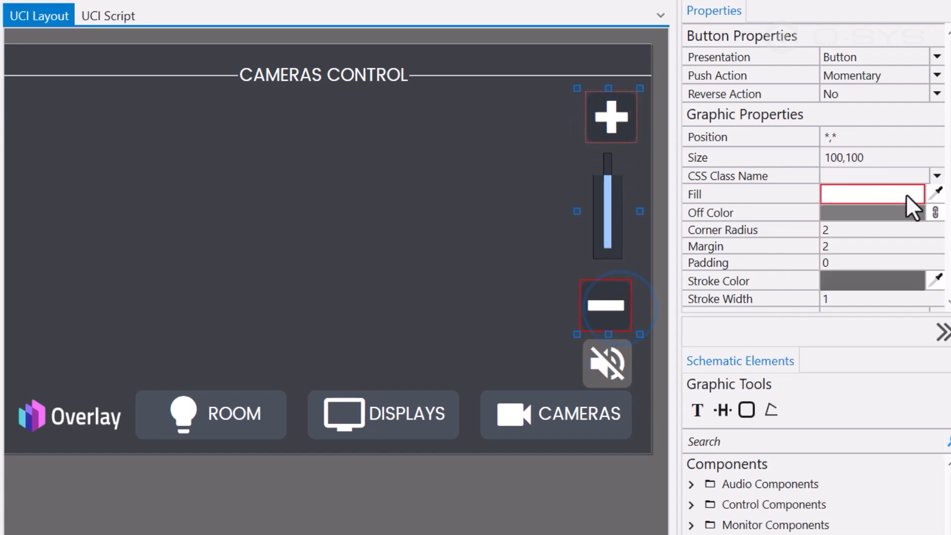
pyautogui.click(937, 176)
pyautogui.click(834, 296)
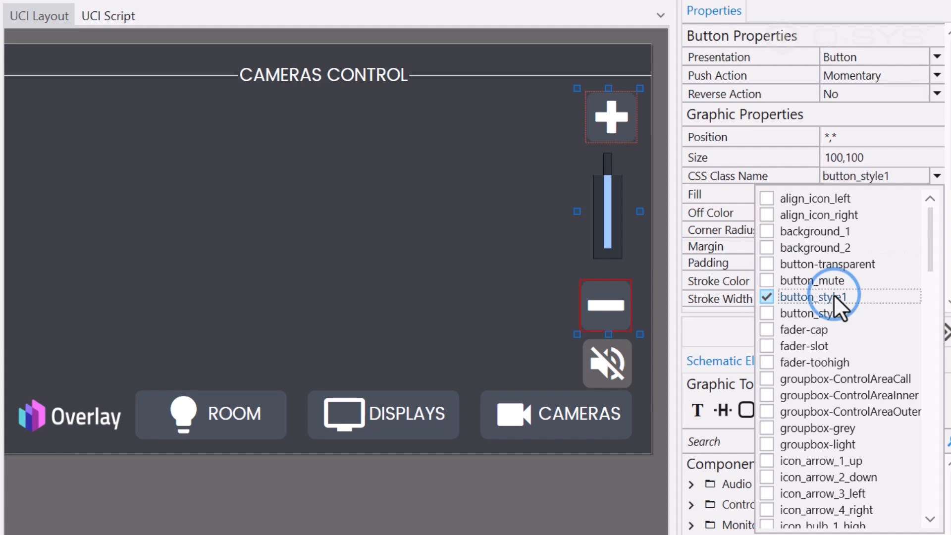
pyautogui.click(531, 251)
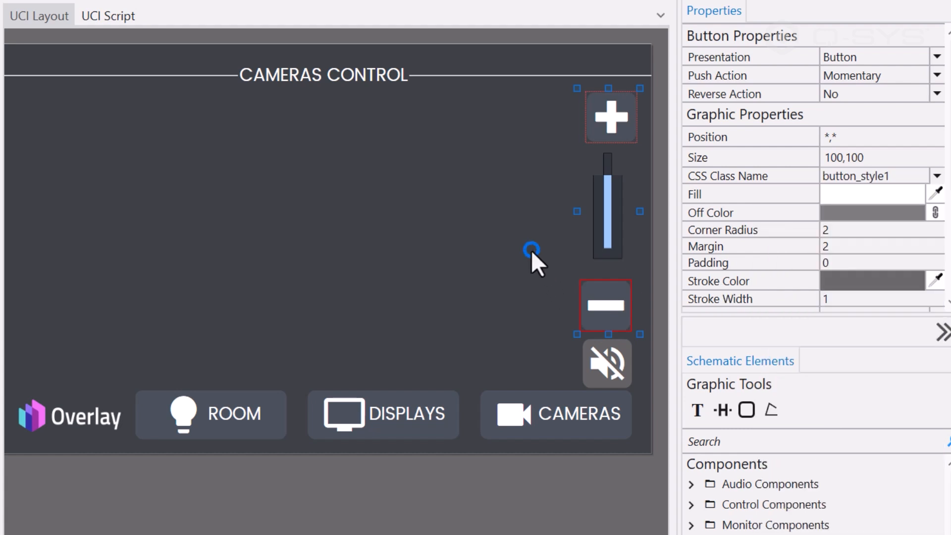
# Step: Align the plus button, meter, minus button and mute button on a shared vertical centre line
pyautogui.click(611, 120)
pyautogui.keyDown('ctrl'); pyautogui.click(616, 242); pyautogui.keyUp('ctrl')
pyautogui.keyDown('ctrl'); pyautogui.click(625, 318); pyautogui.keyUp('ctrl')
pyautogui.keyDown('ctrl'); pyautogui.click(625, 357); pyautogui.keyUp('ctrl')
pyautogui.rightClick(625, 355)
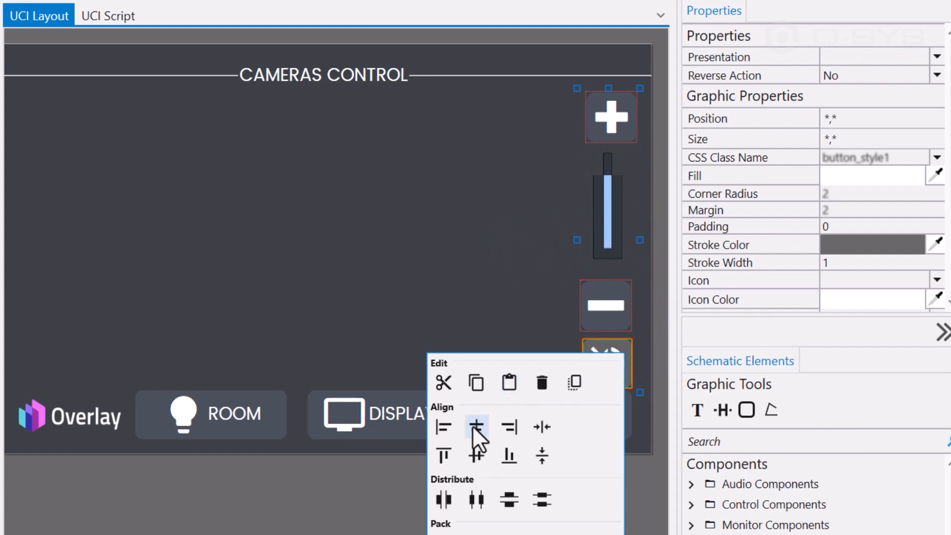
pyautogui.click(475, 425)
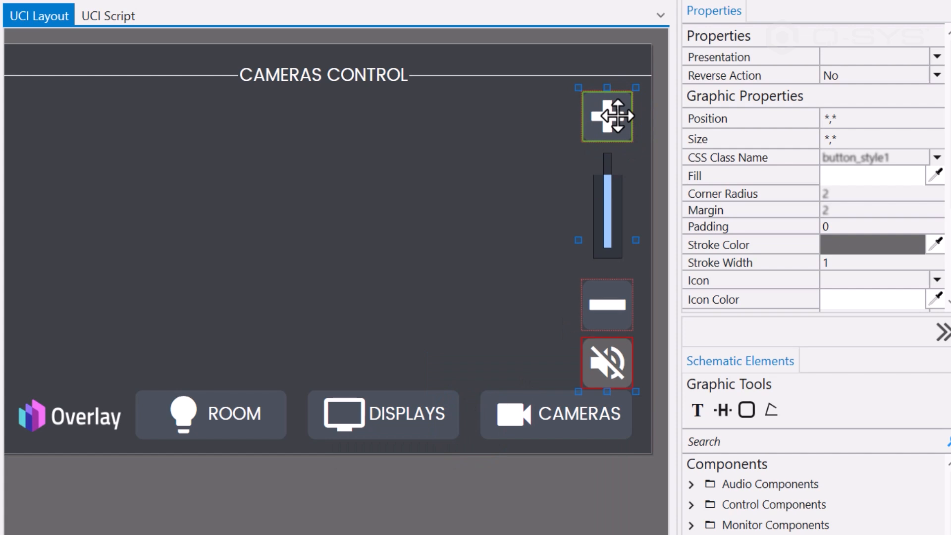
pyautogui.click(525, 168)
# Step: Assign the fader-cap CSS class to the volume meter, trying fader-slot as an alternative
pyautogui.click(610, 205)
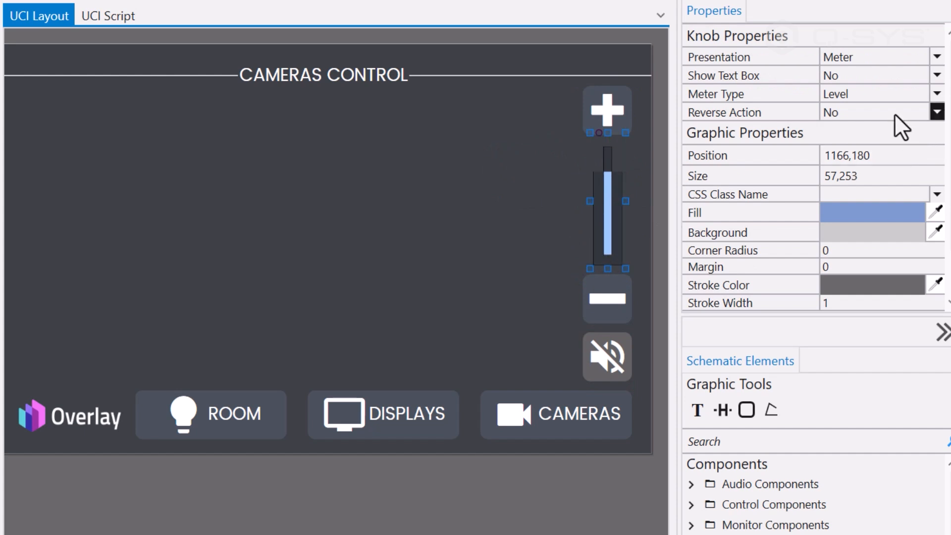
pyautogui.click(938, 193)
pyautogui.scroll(-1, 850, 260)
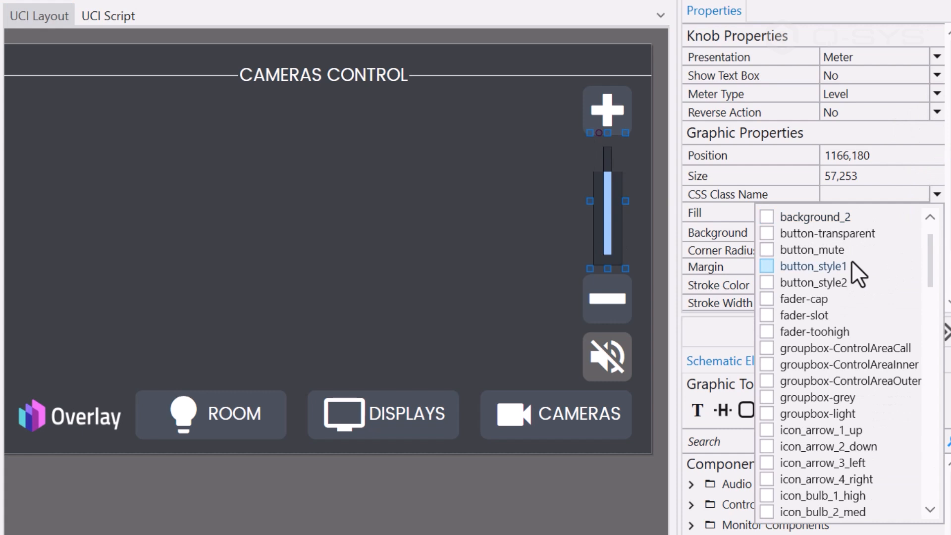
pyautogui.click(813, 299)
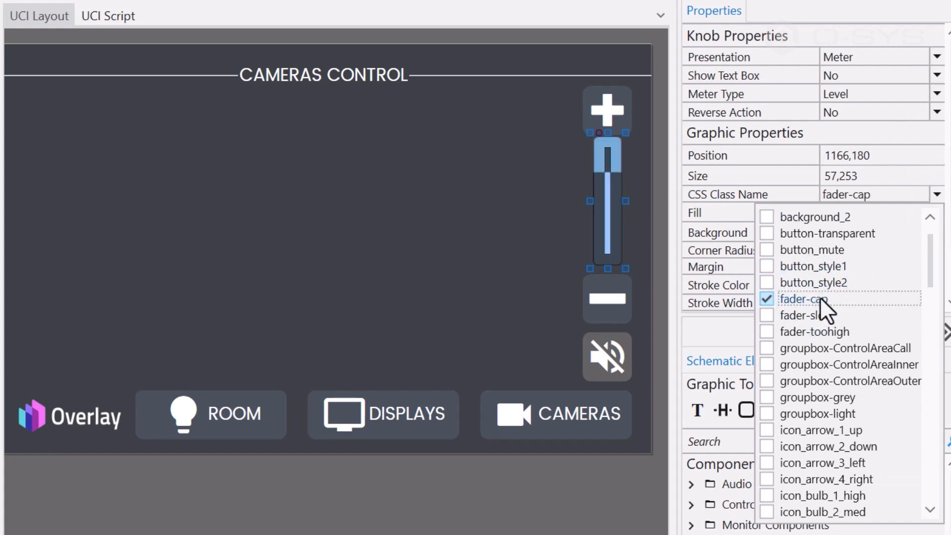
pyautogui.click(813, 297)
pyautogui.click(816, 313)
pyautogui.click(816, 314)
pyautogui.click(815, 299)
pyautogui.scroll(-9, 820, 324)
pyautogui.scroll(-1, 822, 331)
pyautogui.click(509, 237)
# Step: Nudge the plus button up and the meter down to even out the spacing around the meter
pyautogui.click(612, 114)
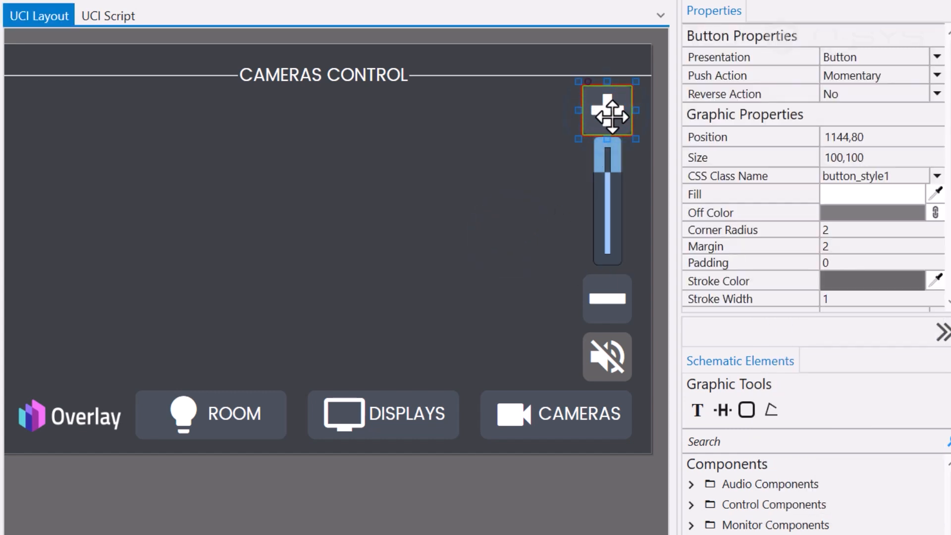
pyautogui.press('Up')
pyautogui.press('Up')
pyautogui.press('Up')
pyautogui.press('Up')
pyautogui.press('Up')
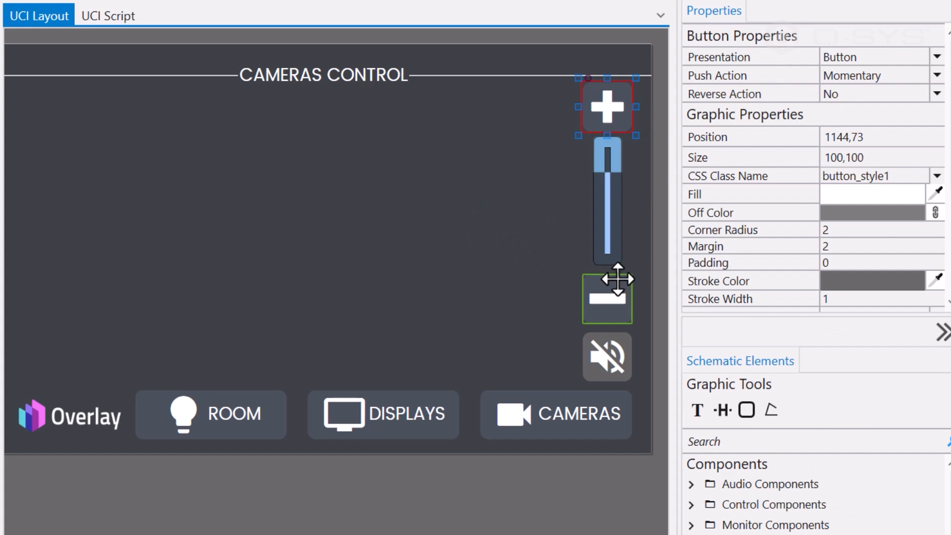
pyautogui.click(605, 349)
pyautogui.click(620, 215)
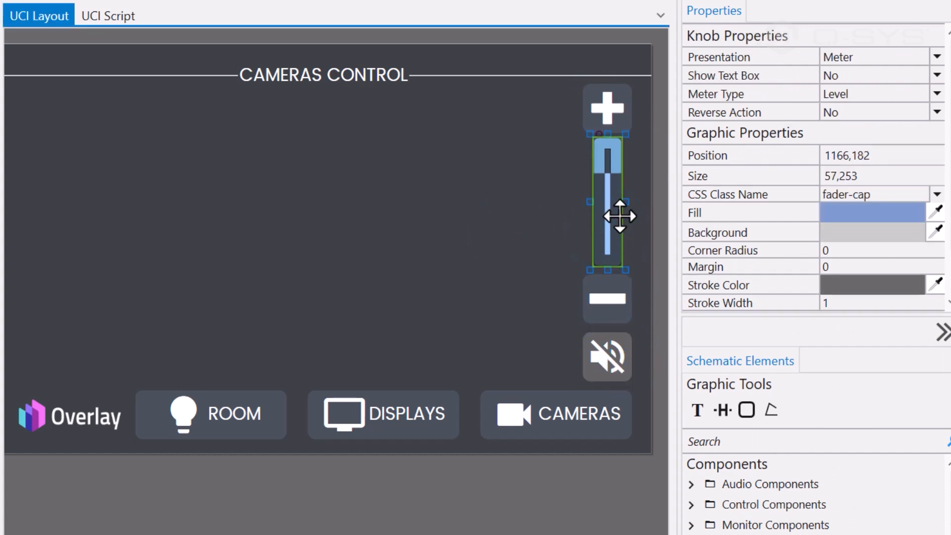
pyautogui.click(471, 213)
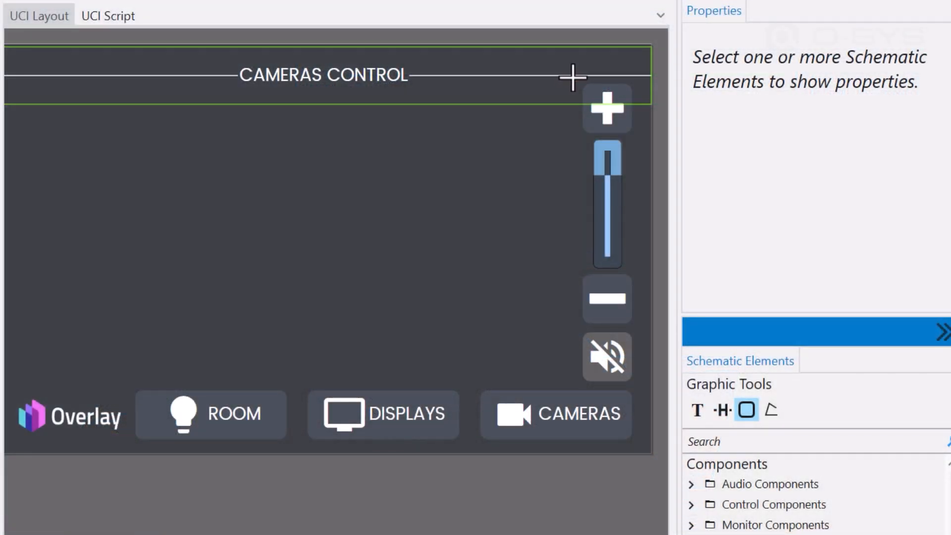
# Step: Draw a group box about 132 by 611 over the volume controls and assign it the groupbox-ControlAreaInner CSS class
pyautogui.moveTo(573, 77); pyautogui.dragTo(642, 371)
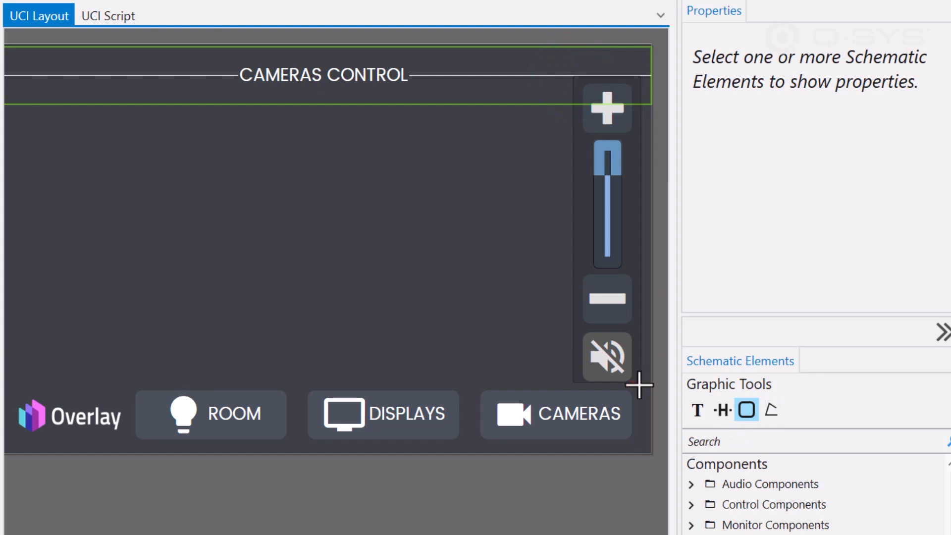
pyautogui.moveTo(635, 392); pyautogui.dragTo(640, 392)
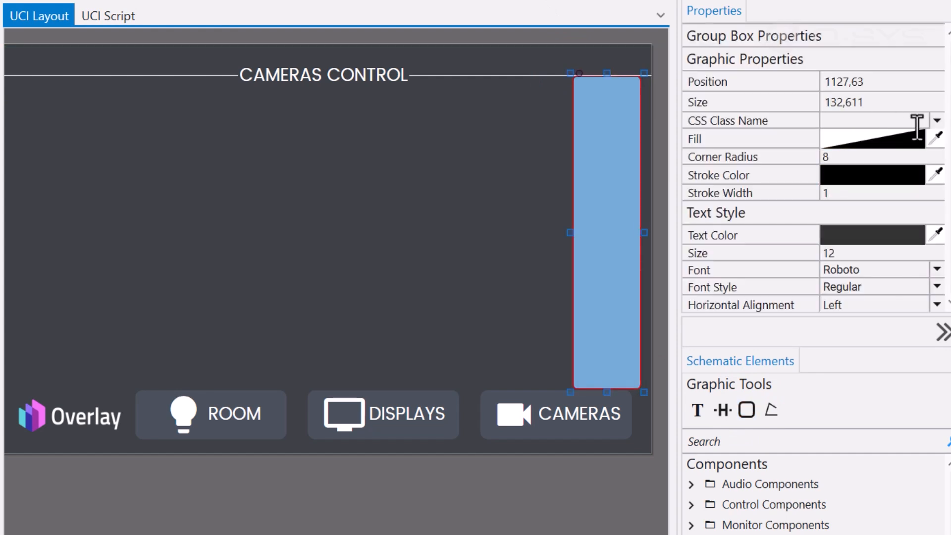
pyautogui.click(936, 120)
pyautogui.scroll(12, 888, 268)
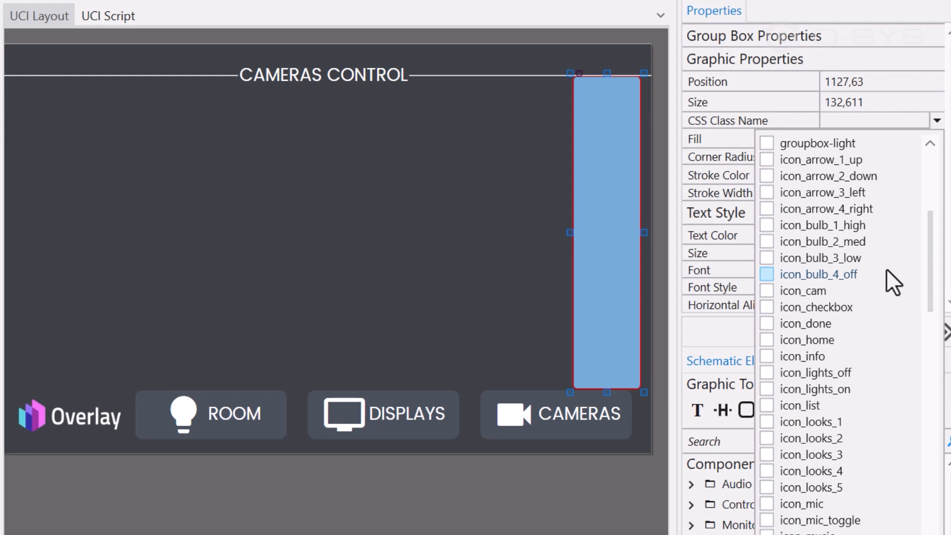
pyautogui.click(862, 323)
pyautogui.click(868, 325)
pyautogui.click(875, 339)
pyautogui.click(875, 340)
pyautogui.click(880, 359)
pyautogui.click(877, 339)
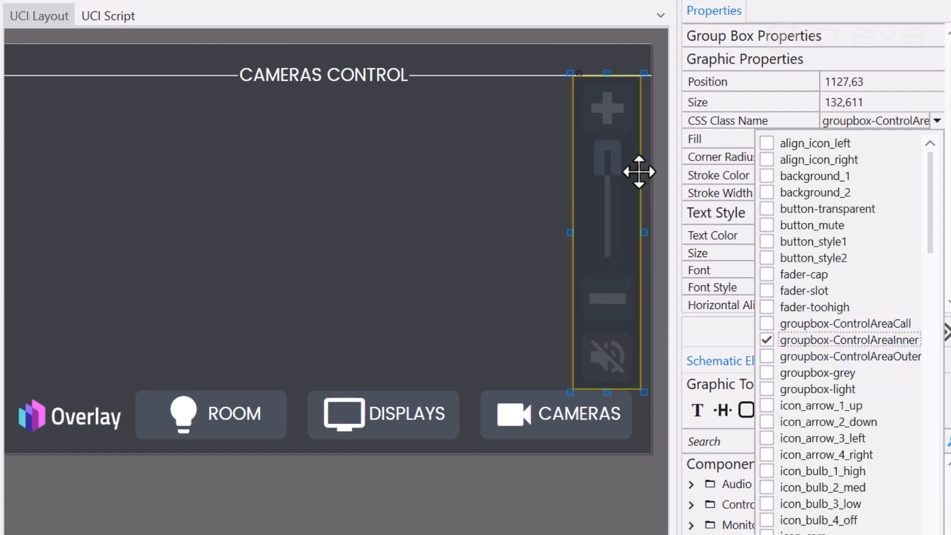
pyautogui.click(639, 172)
# Step: Send the group box to the back, behind the volume controls
pyautogui.rightClick(573, 251)
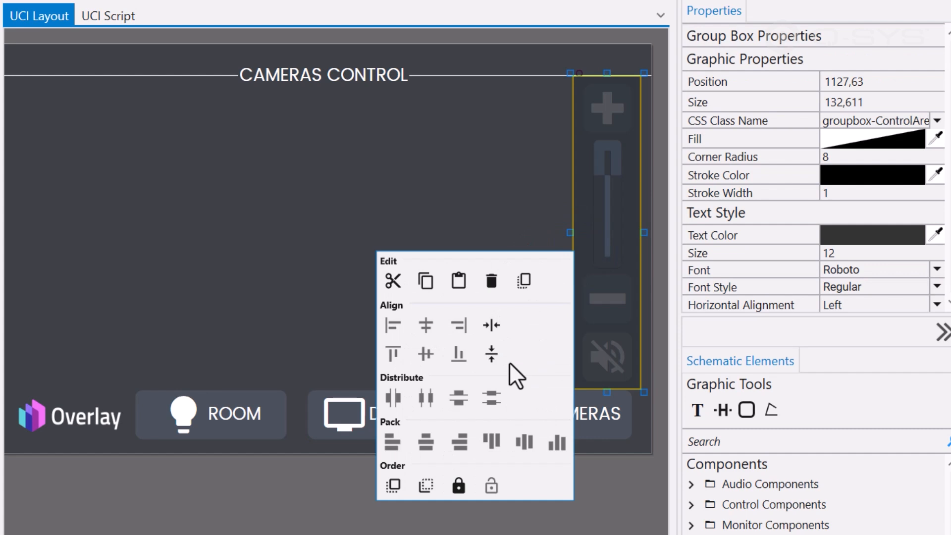
pyautogui.click(426, 486)
pyautogui.click(452, 252)
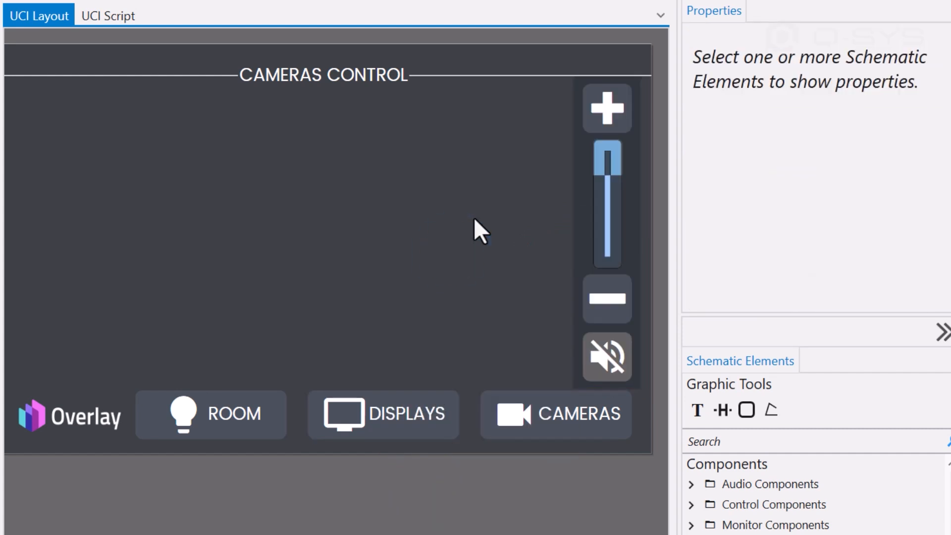